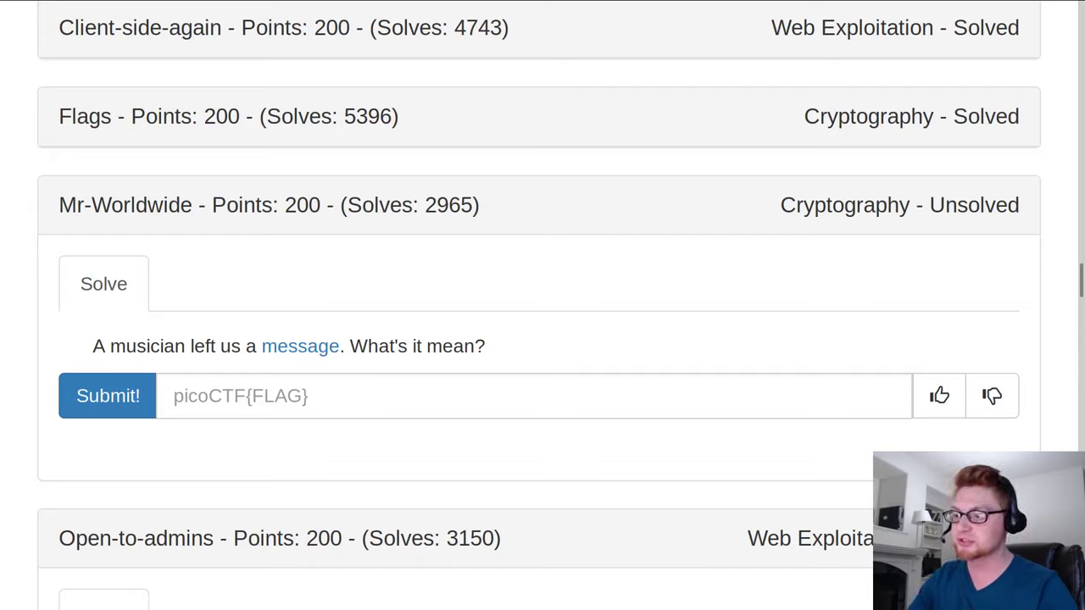
# Step: Right-click the Mr-Worldwide challenge's message link to bring up its link options
pyautogui.rightClick(311, 348)
# Step: Copy the message link, then create and enter a new mr_worldwide folder in the terminal
pyautogui.click(362, 437)
pyautogui.hotkey('alt', 'Tab')
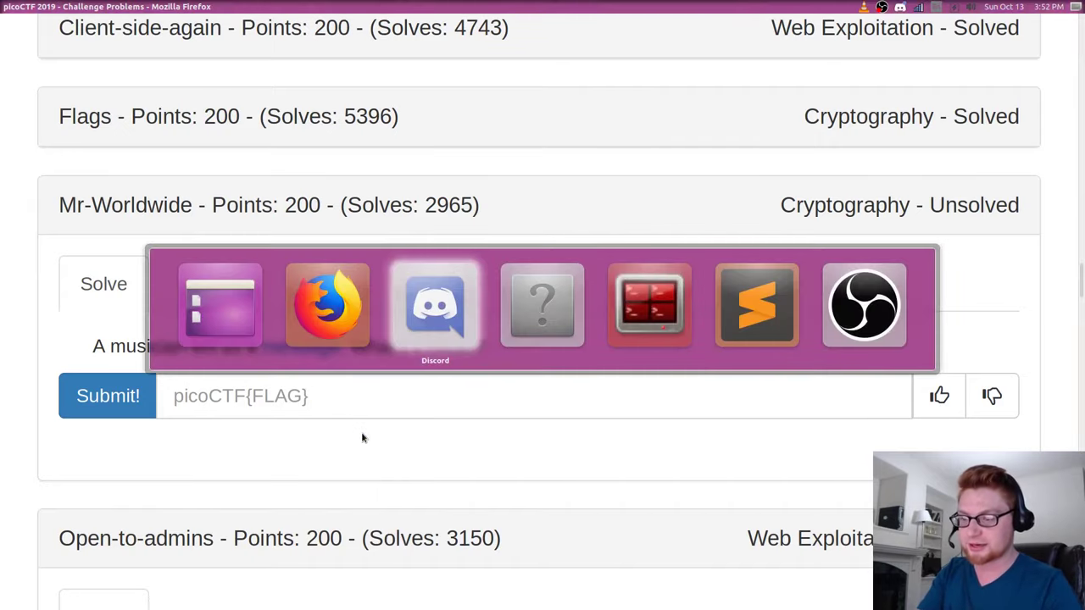
pyautogui.hotkey('alt', 'Tab')
pyautogui.hotkey('alt', 'Tab')
pyautogui.write('mkdir ')
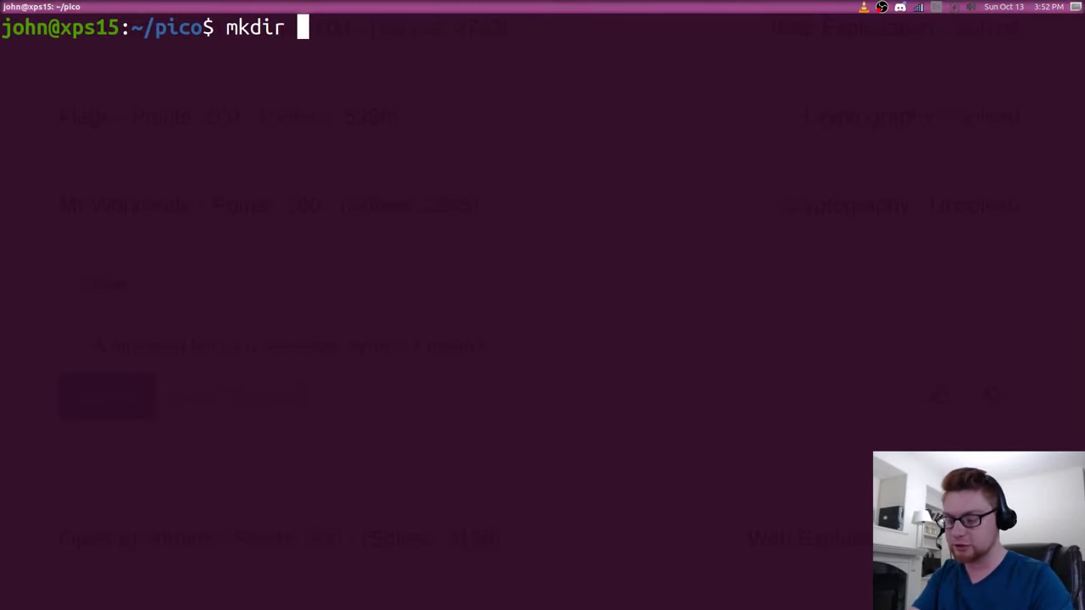
pyautogui.write('mr_worldw')
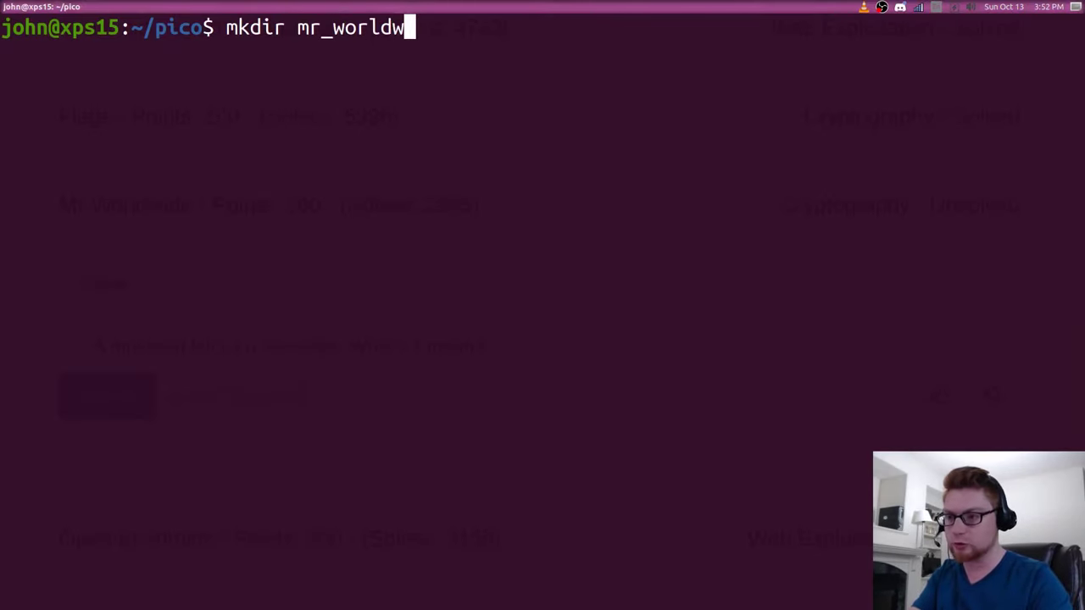
pyautogui.write('ide')
pyautogui.press('Return')
pyautogui.write('cd mr')
pyautogui.press('Tab')
pyautogui.press('Return')
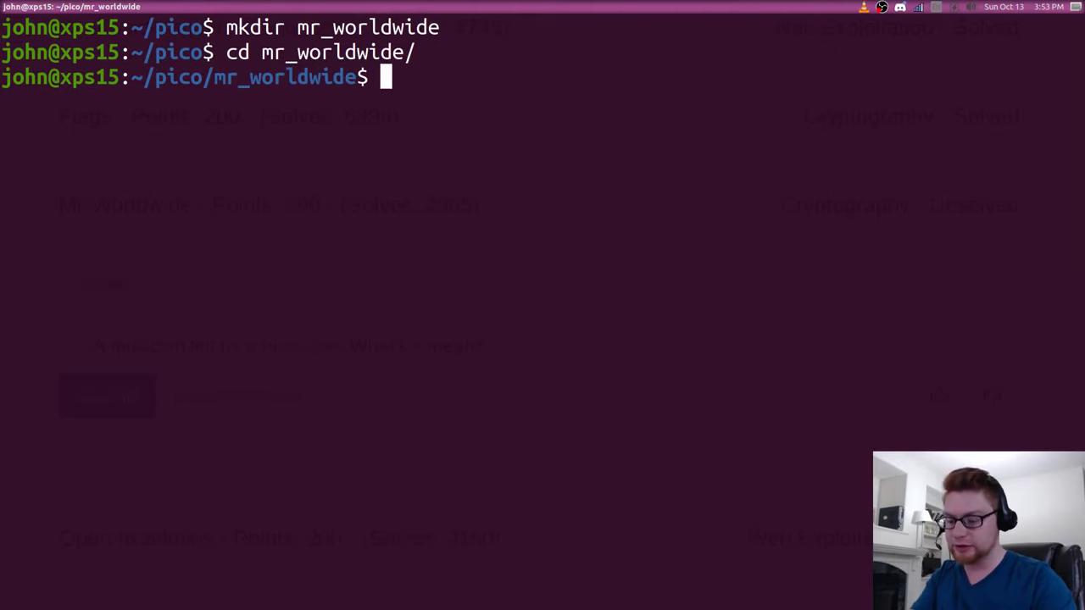
# Step: Download message.txt with wget from the pasted URL, clear the screen, and print the file
pyautogui.write('wget "')
pyautogui.hotkey('ctrl', 'shift', 'v')
pyautogui.write('"')
pyautogui.press('Return')
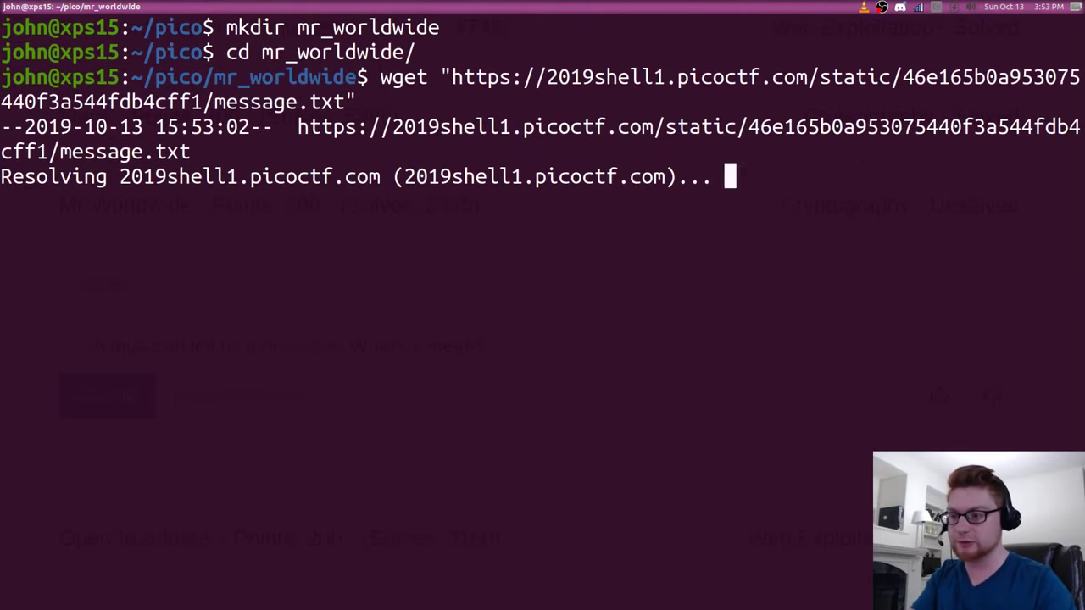
pyautogui.hotkey('ctrl', 'l')
pyautogui.write('cat m')
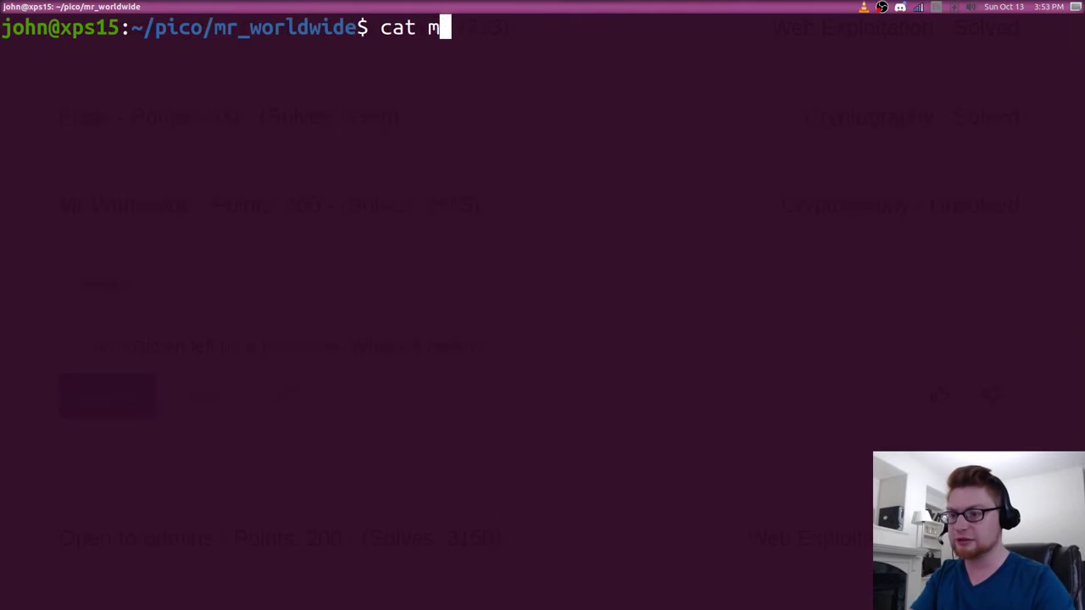
pyautogui.press('Tab')
pyautogui.press('Return')
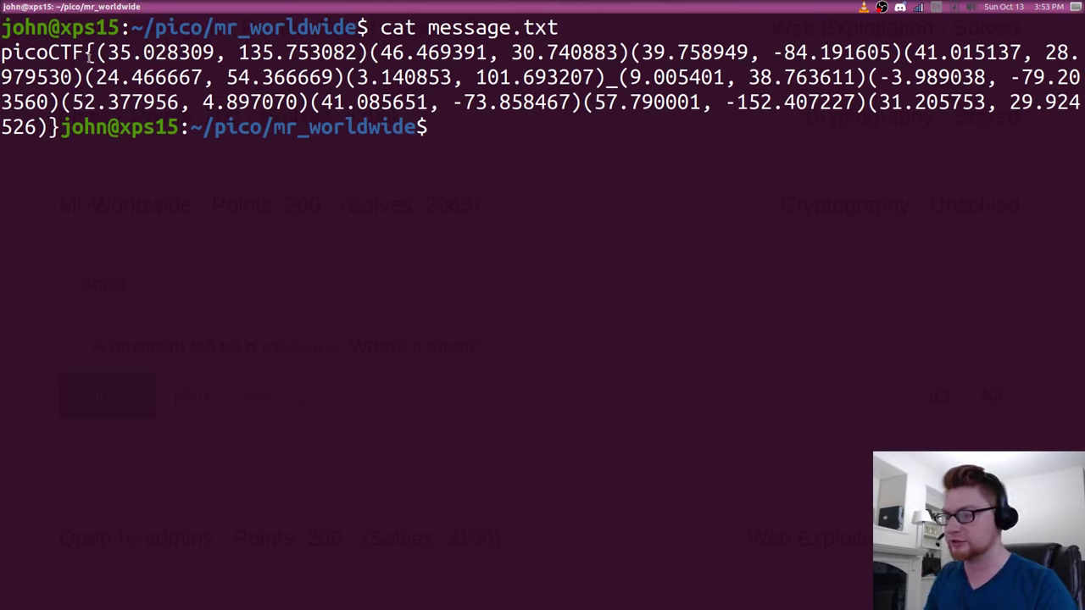
# Step: Highlight the first coordinate pair, latitude 46.469391 and longitude 73.858467 in the output
pyautogui.moveTo(95, 51); pyautogui.dragTo(369, 54)
pyautogui.click(370, 55)
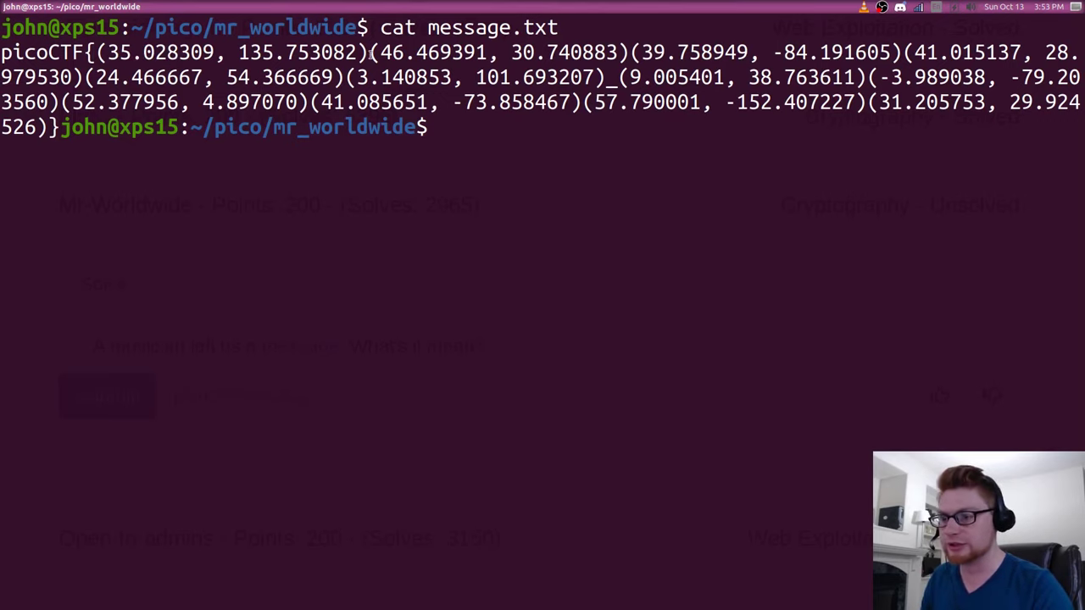
pyautogui.moveTo(131, 53); pyautogui.dragTo(214, 52)
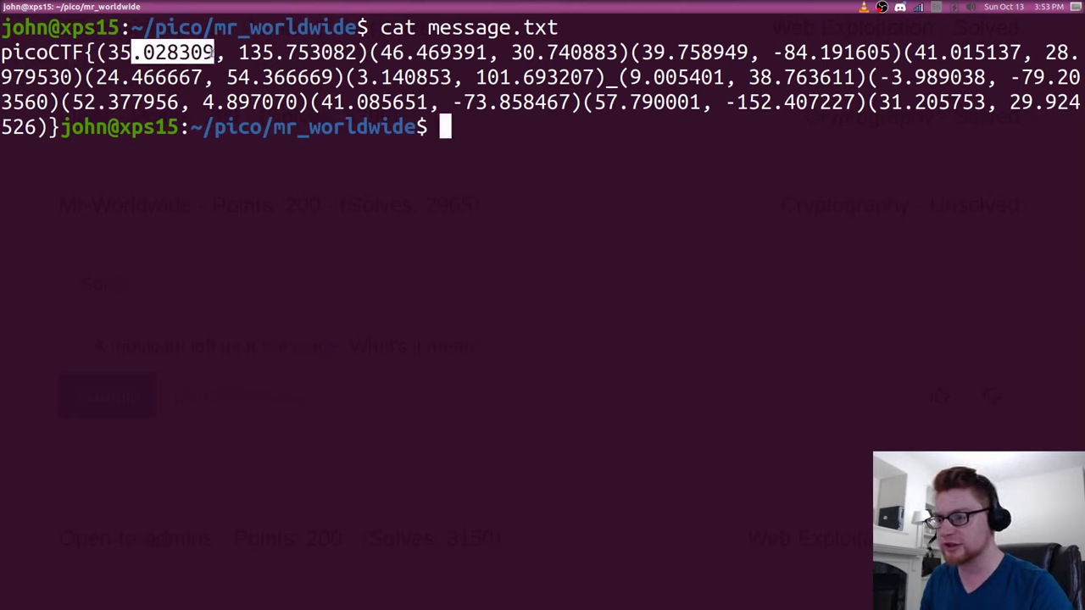
pyautogui.moveTo(380, 52); pyautogui.dragTo(489, 34)
pyautogui.moveTo(457, 105); pyautogui.dragTo(583, 104)
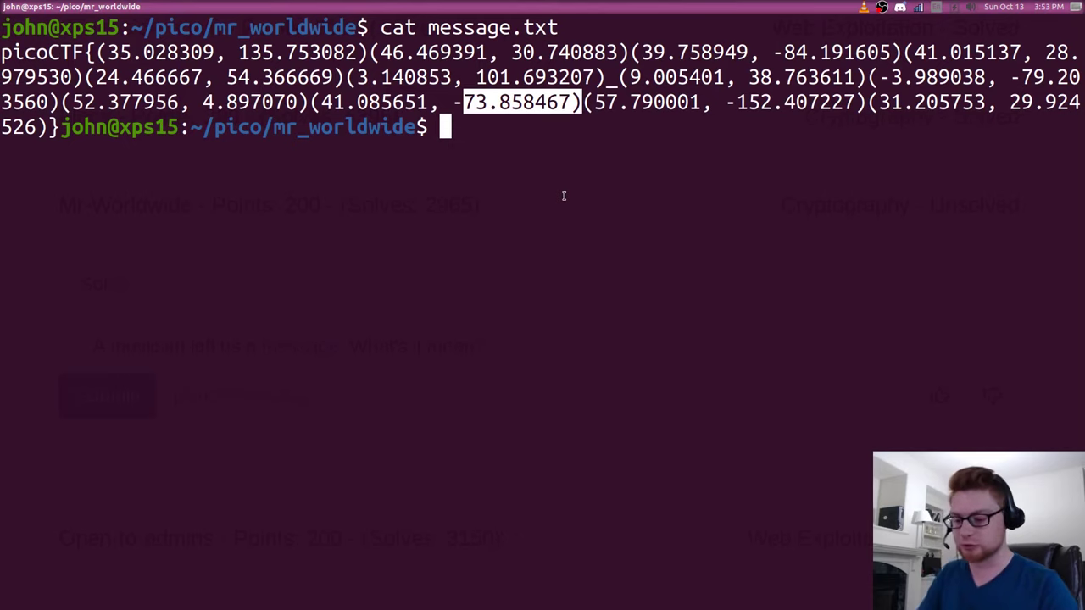
# Step: Open message.txt in Sublime Text and regex-replace every ')' with a line break
pyautogui.write('subl message.txt')
pyautogui.press('Return')
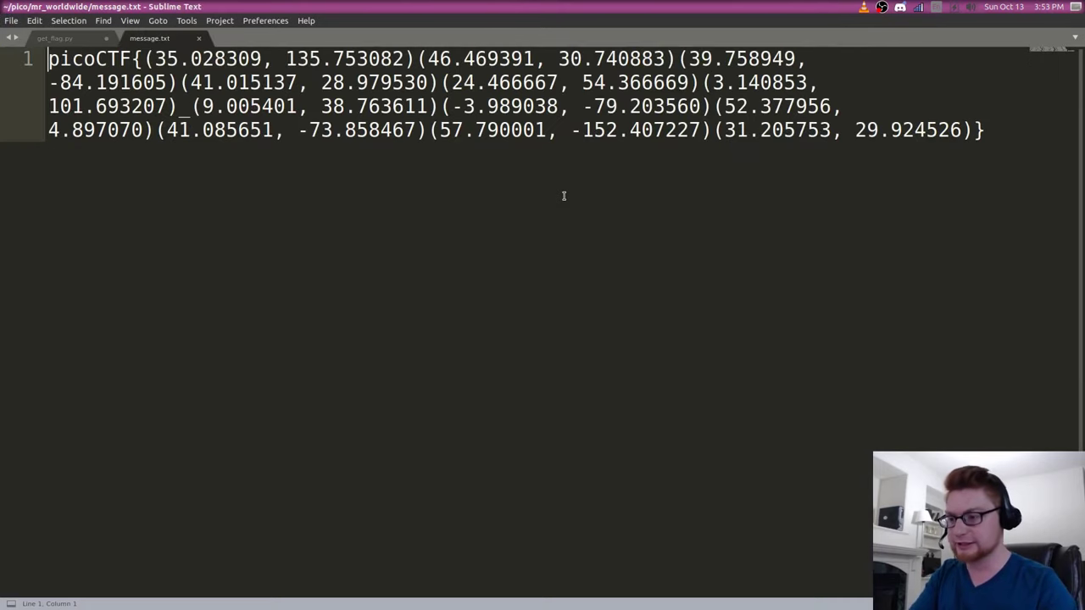
pyautogui.hotkey('ctrl', 'f')
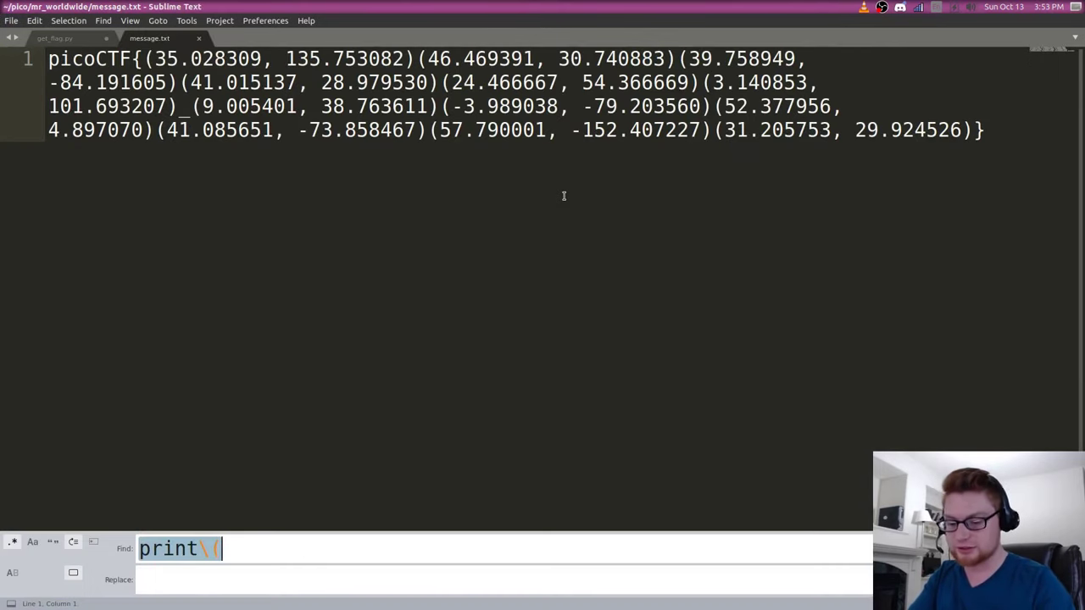
pyautogui.write(')\\')
pyautogui.press('Tab')
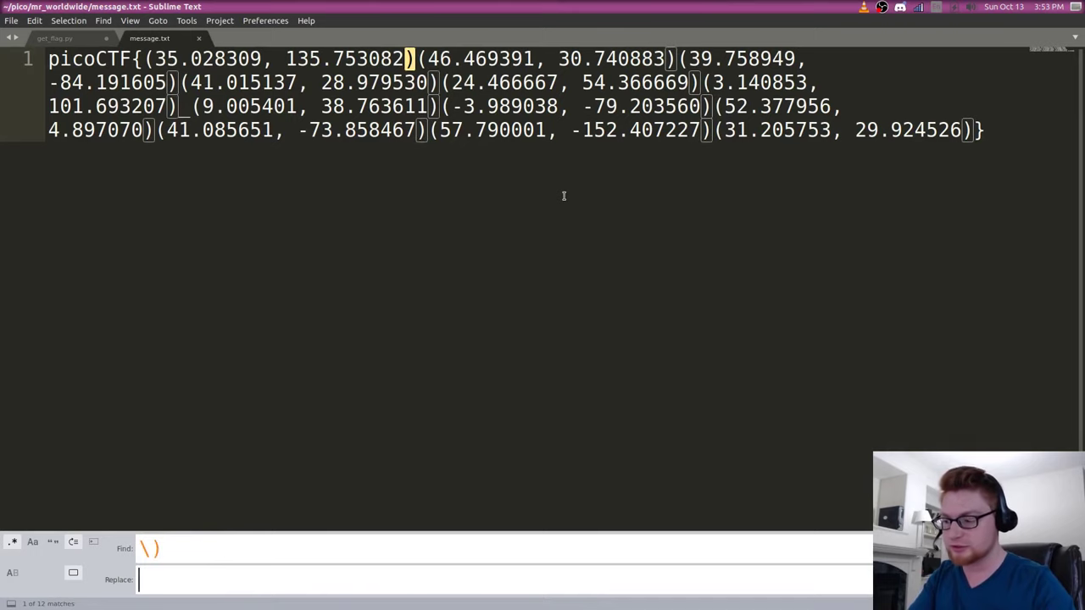
pyautogui.write('\\n')
pyautogui.hotkey('ctrl', 'alt', 'Return')
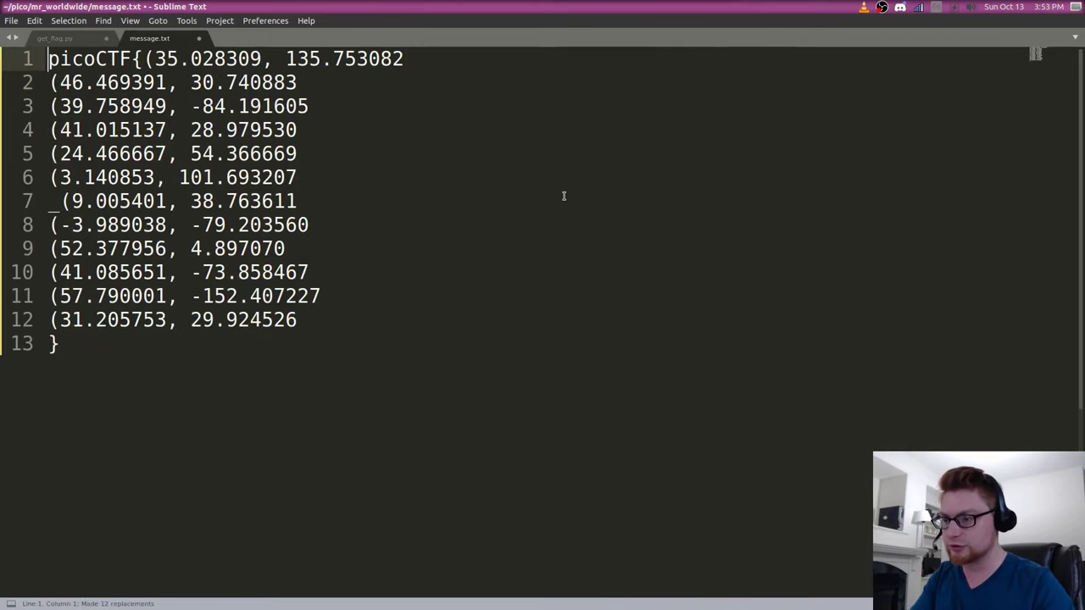
# Step: Delete the picoCTF{ prefix from line 1
pyautogui.press('Right')
pyautogui.press('Right')
pyautogui.press('Right')
pyautogui.press('Right')
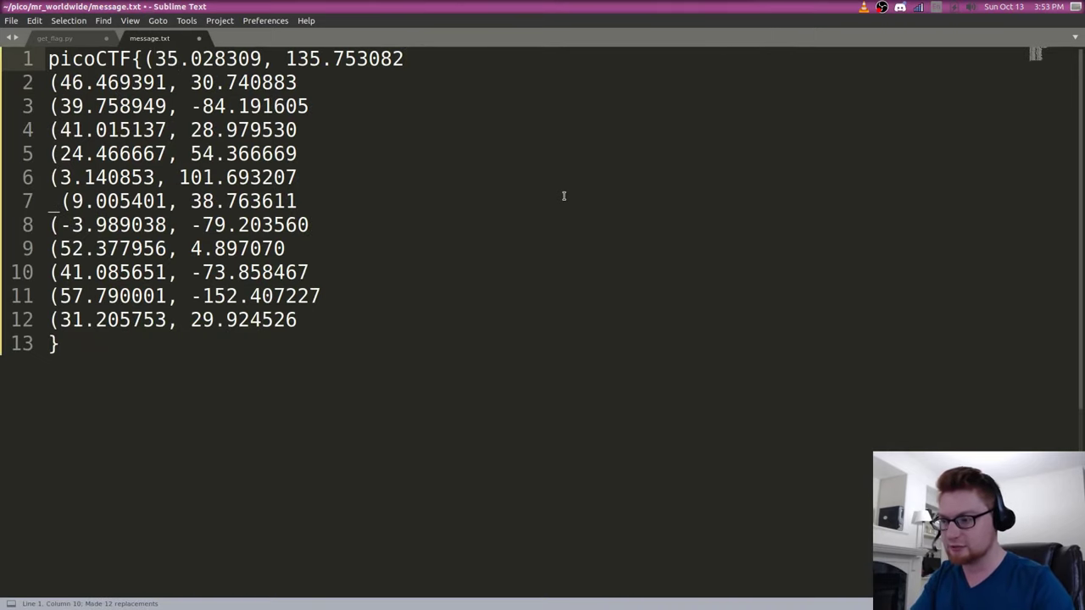
pyautogui.press('Left')
pyautogui.press('BackSpace')
pyautogui.press('BackSpace')
pyautogui.press('BackSpace')
pyautogui.press('BackSpace')
pyautogui.press('BackSpace')
pyautogui.press('BackSpace')
pyautogui.press('BackSpace')
pyautogui.press('BackSpace')
pyautogui.hotkey('shift', 'Left')
# Step: Try replacing every '(' but undo the unwanted extra line breaks it produced
pyautogui.hotkey('ctrl', 'h')
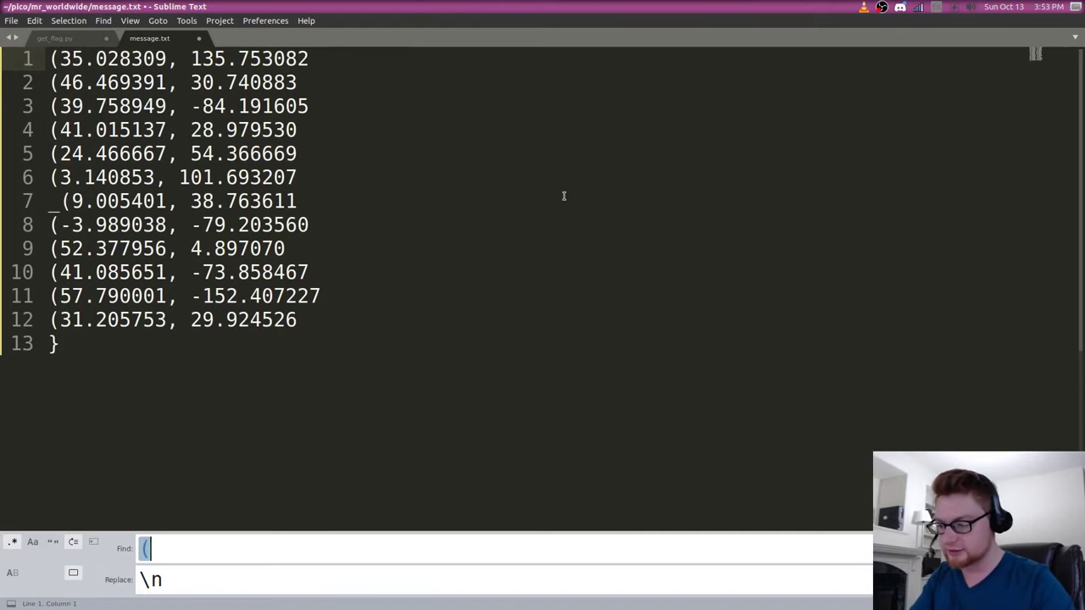
pyautogui.write('\\(')
pyautogui.press('Tab')
pyautogui.hotkey('ctrl', 'alt', 'Return')
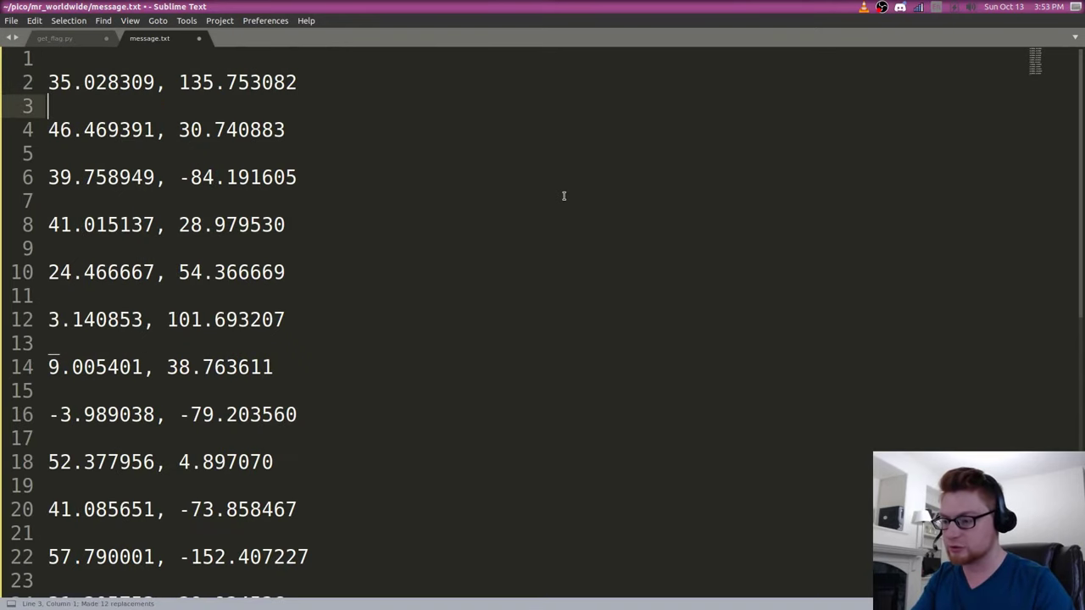
pyautogui.press('Down')
pyautogui.press('Down')
pyautogui.press('Down')
pyautogui.press('Down')
pyautogui.press('Down')
pyautogui.press('Down')
pyautogui.hotkey('ctrl', 'h')
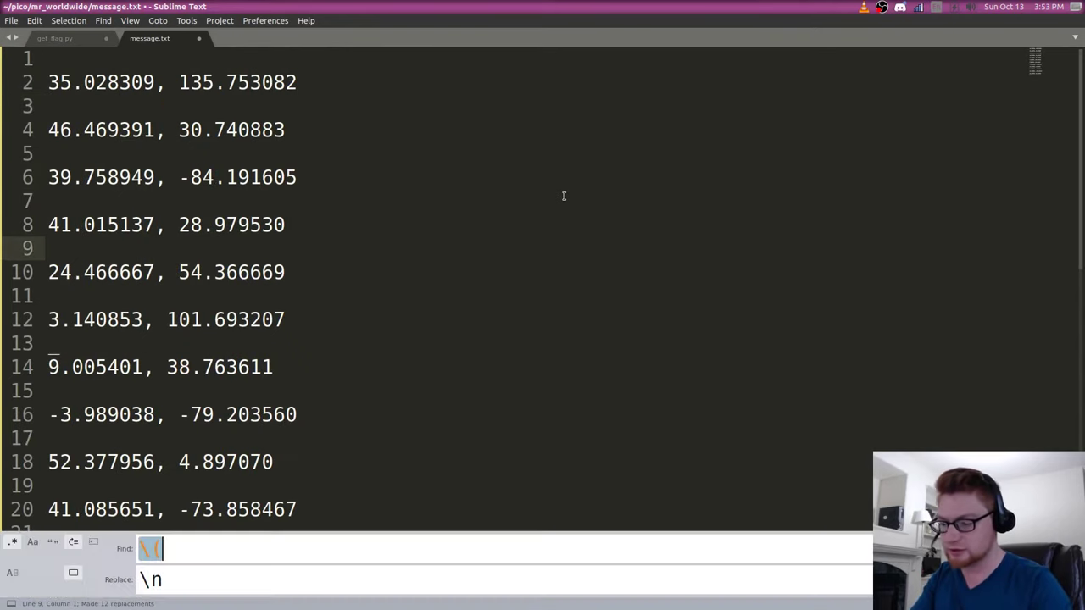
pyautogui.press('Escape')
pyautogui.hotkey('ctrl', 'z')
# Step: Remove every opening parenthesis by replacing '(' with nothing
pyautogui.hotkey('ctrl', 'h')
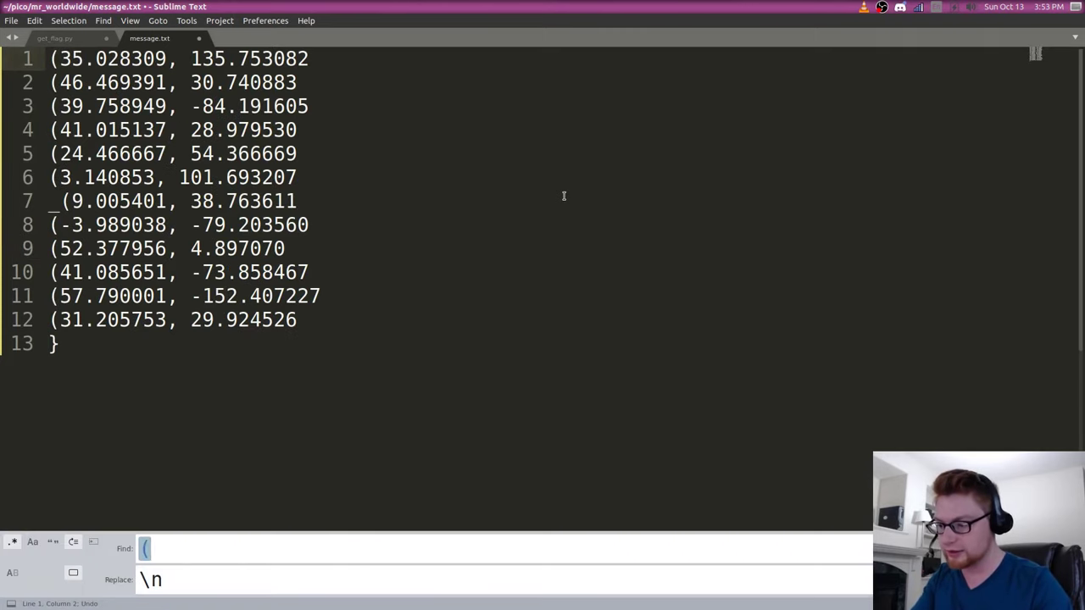
pyautogui.press('Tab')
pyautogui.press('BackSpace')
pyautogui.hotkey('shift', 'Tab')
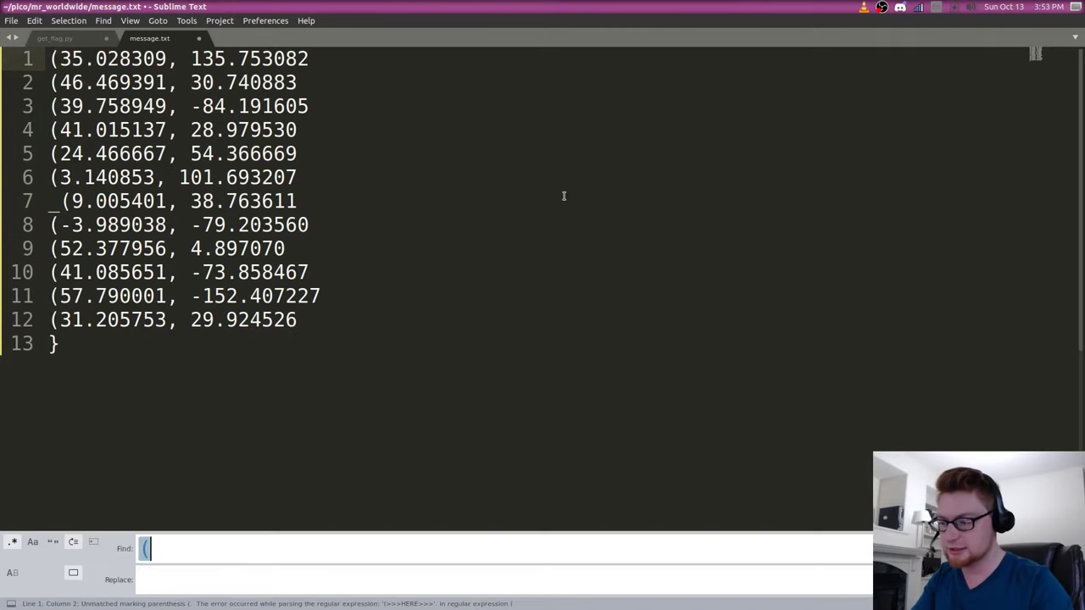
pyautogui.write('\\(')
pyautogui.hotkey('ctrl', 'alt', 'Return')
# Step: Copy the first coordinate pair, 35.028309, 135.753082, without its line break
pyautogui.press('Up')
pyautogui.hotkey('shift', 'Down')
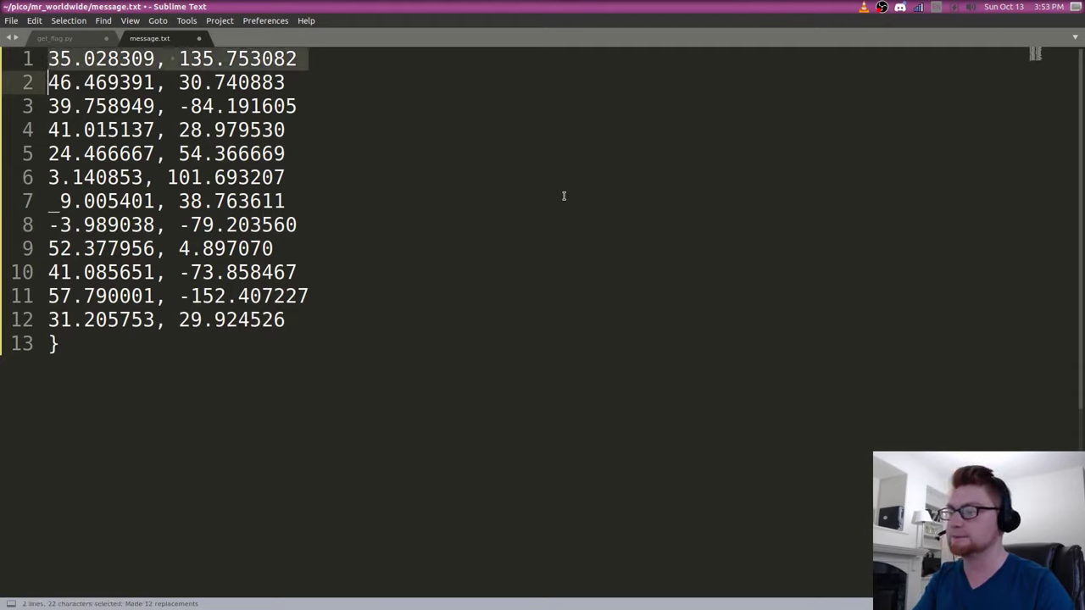
pyautogui.hotkey('shift', 'Left')
pyautogui.hotkey('ctrl', 'c')
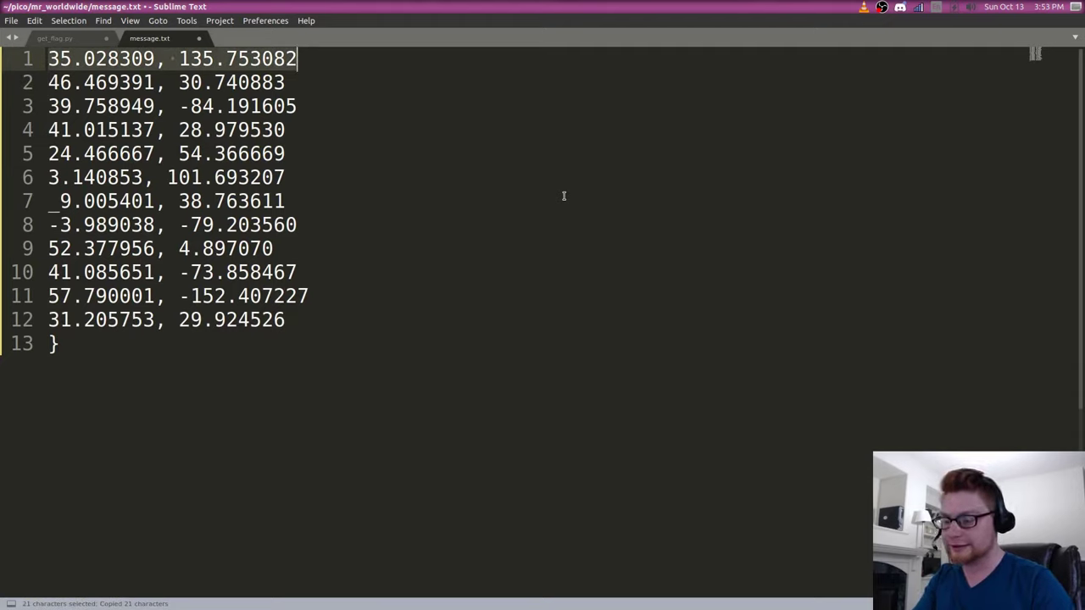
pyautogui.hotkey('alt', 'Tab')
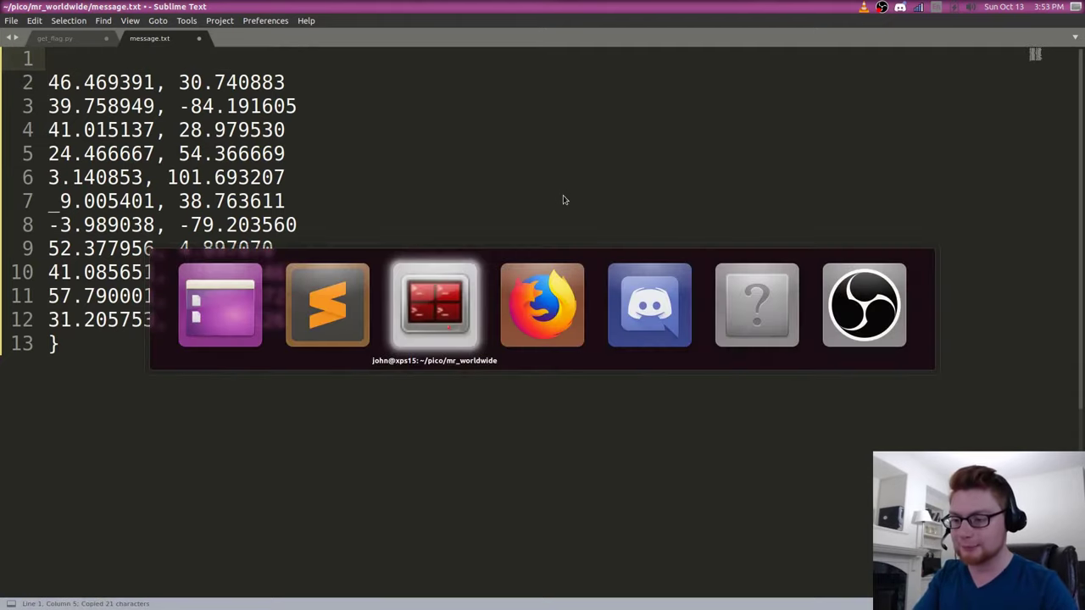
# Step: Restore line 1's pair, then search 'google maos' in a new Firefox tab to reach Google Maps
pyautogui.hotkey('ctrl', 'z')
pyautogui.hotkey('alt', 'Tab')
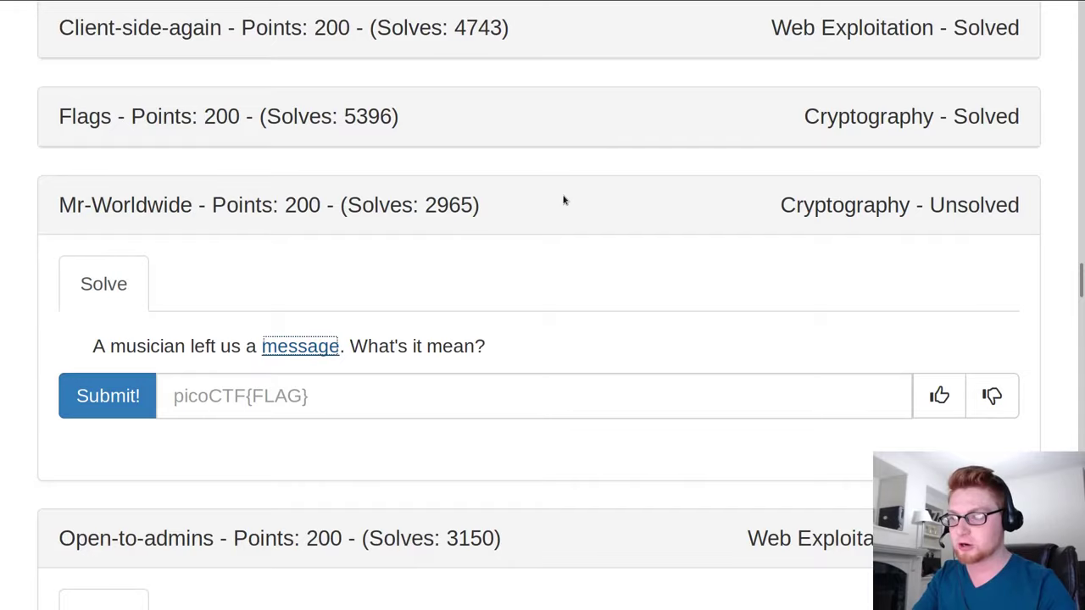
pyautogui.hotkey('ctrl', 't')
pyautogui.write('google maos')
pyautogui.press('Return')
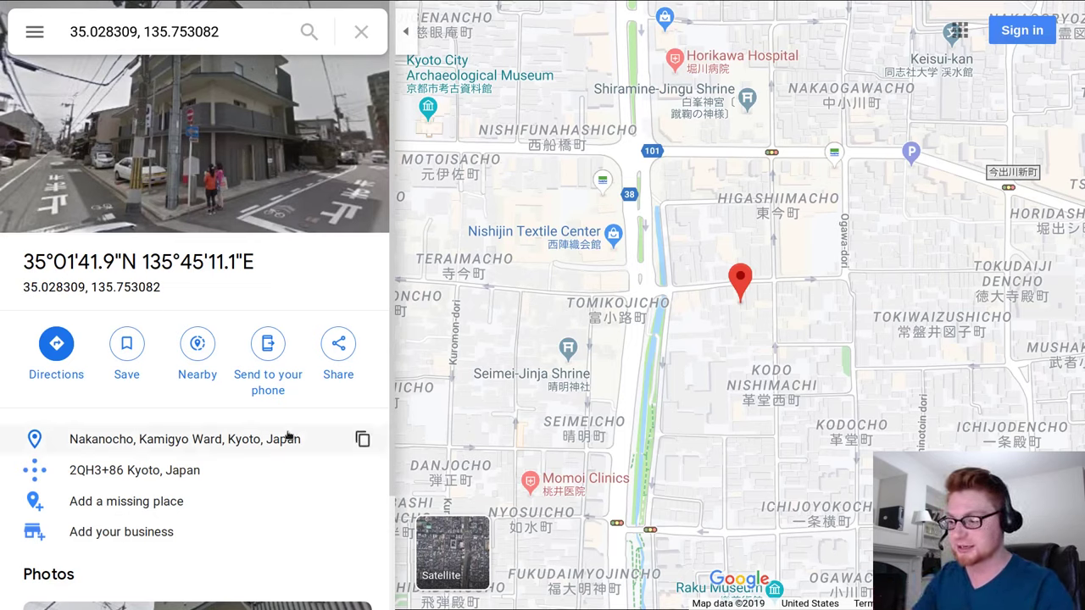
# Step: Paste the Kyoto address from Google Maps after line 1's coordinates
pyautogui.click(365, 440)
pyautogui.hotkey('alt', 'Tab')
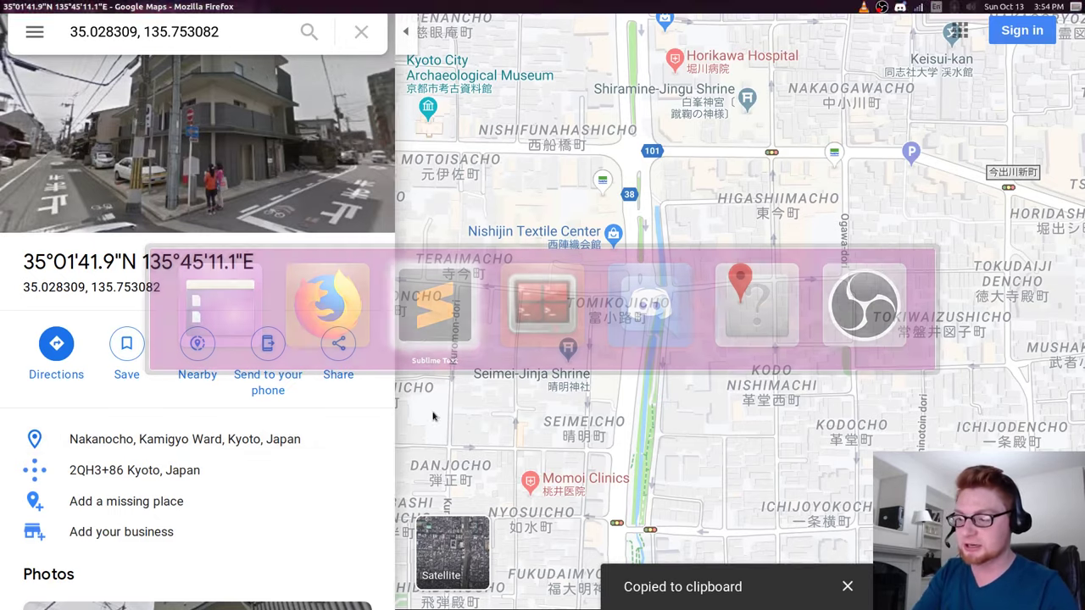
pyautogui.press('Right')
pyautogui.hotkey('ctrl', 'v')
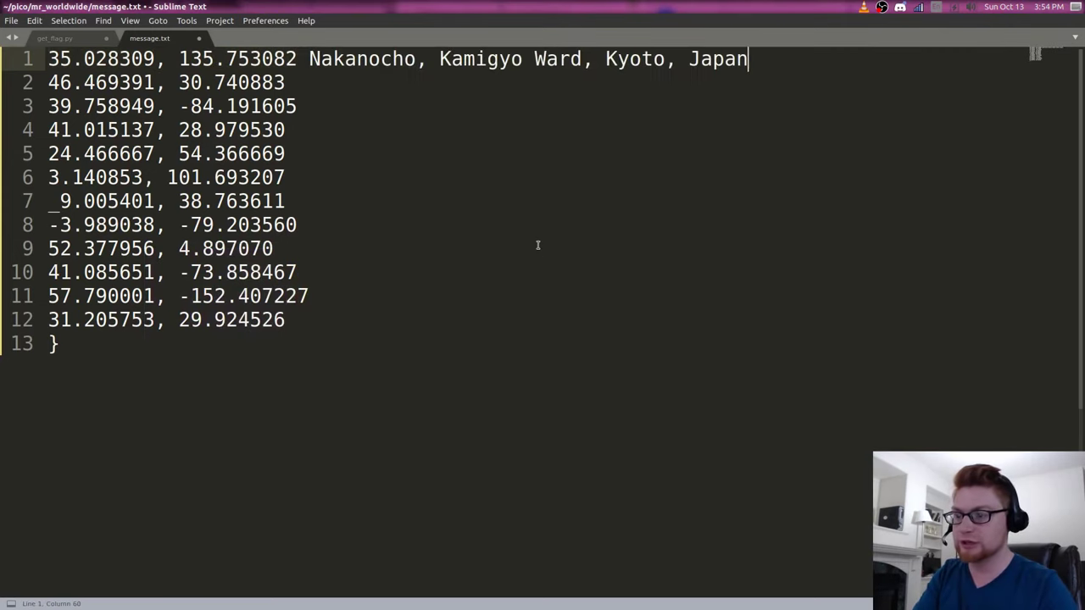
# Step: Look up line 2's coordinates in Google Maps and append the Odesa address
pyautogui.press('Down')
pyautogui.hotkey('shift', 'Home')
pyautogui.hotkey('ctrl', 'c')
pyautogui.hotkey('alt', 'Tab')
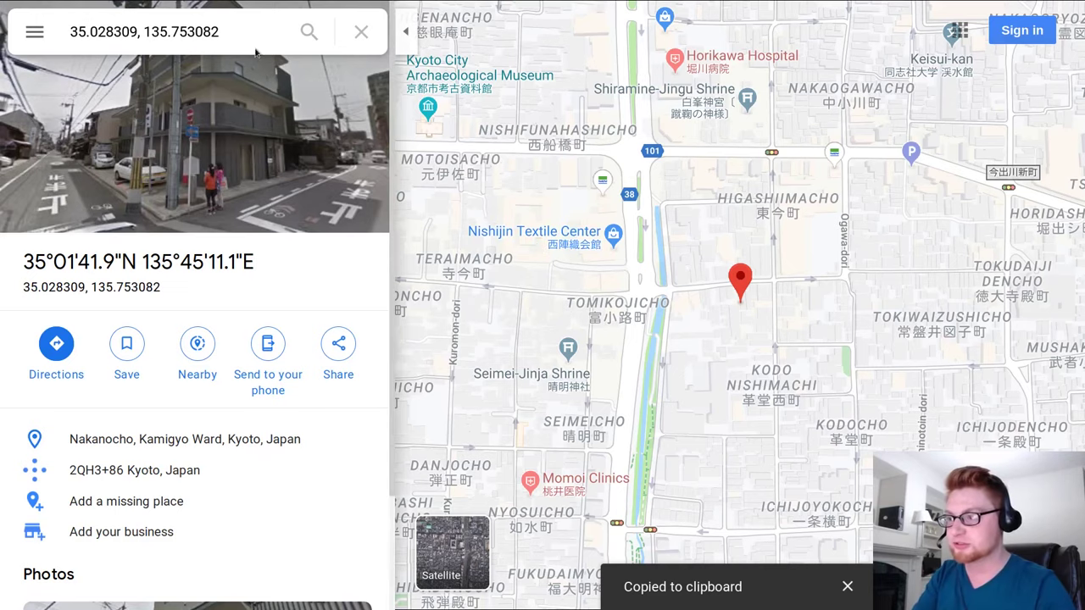
pyautogui.click(247, 43)
pyautogui.hotkey('ctrl', 'v')
pyautogui.press('Return')
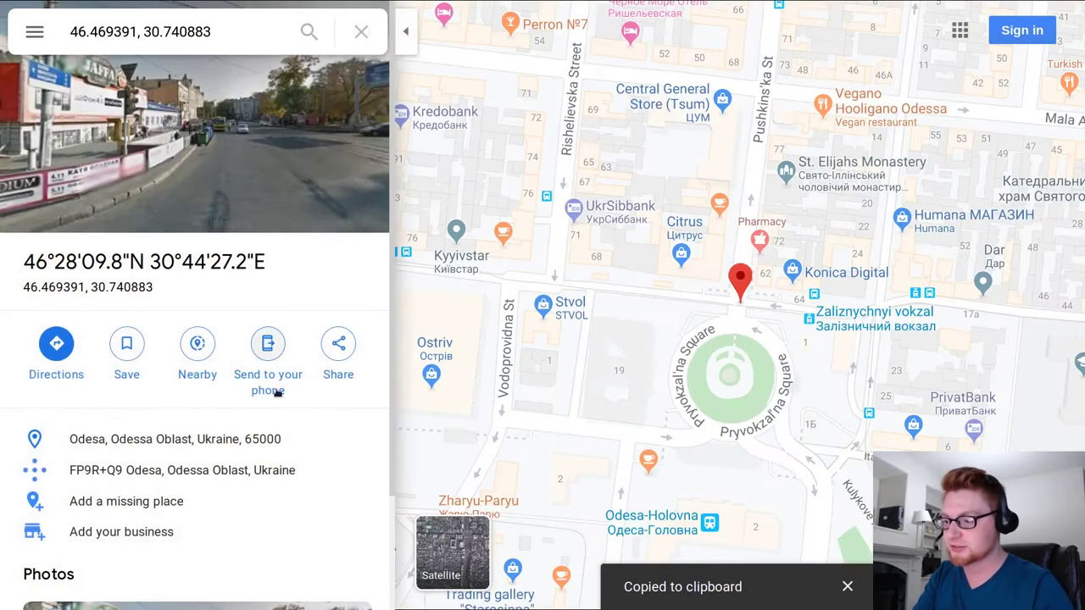
pyautogui.moveTo(282, 439); pyautogui.dragTo(71, 441)
pyautogui.hotkey('alt', 'Tab')
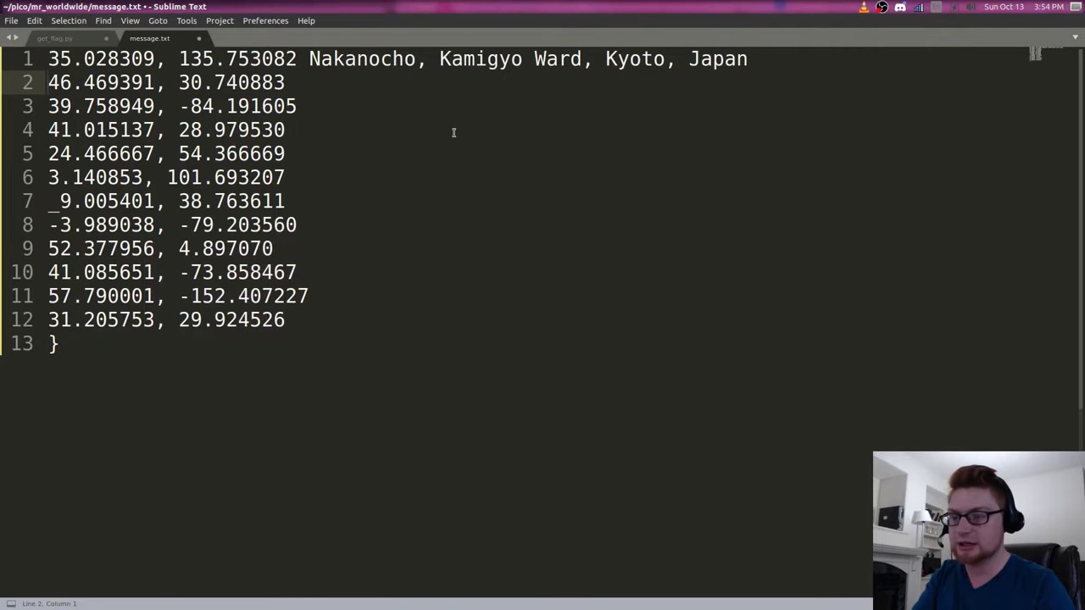
pyautogui.press('End')
pyautogui.hotkey('ctrl', 'v')
# Step: Look up line 3's coordinates and append the Dayton, OH 45402 address
pyautogui.click(320, 106)
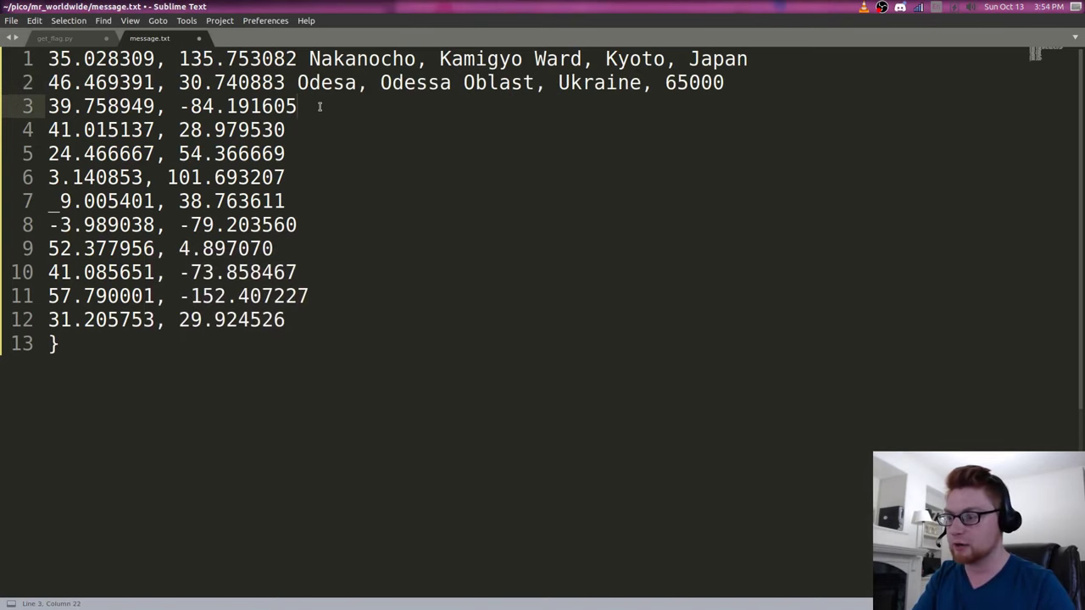
pyautogui.hotkey('shift', 'Home')
pyautogui.press('super')
pyautogui.hotkey('alt', 'Tab')
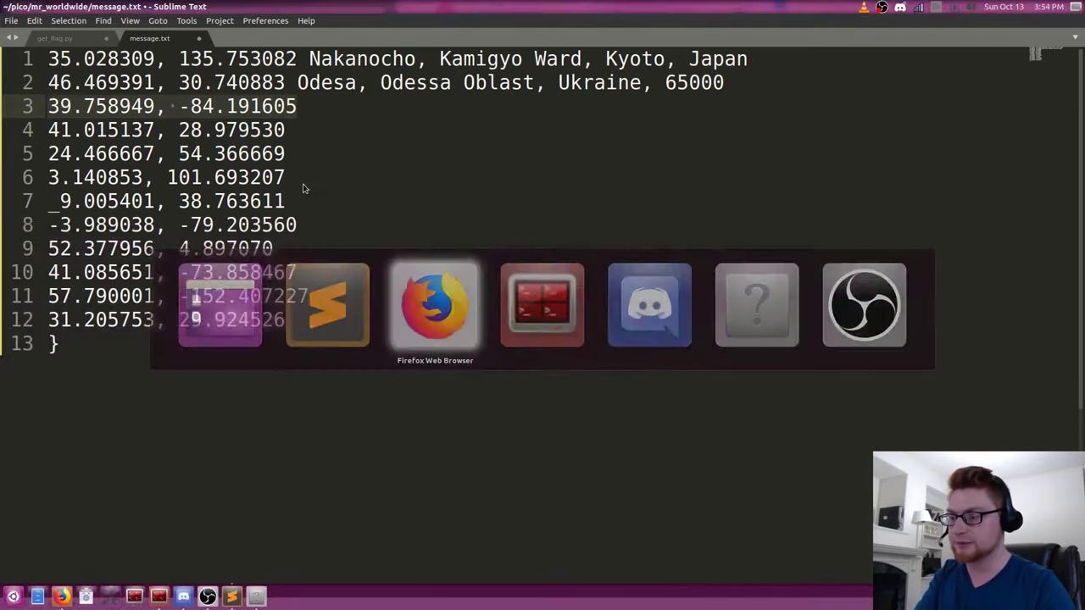
pyautogui.click(317, 34)
pyautogui.hotkey('ctrl', 'a')
pyautogui.hotkey('ctrl', 'v')
pyautogui.press('Return')
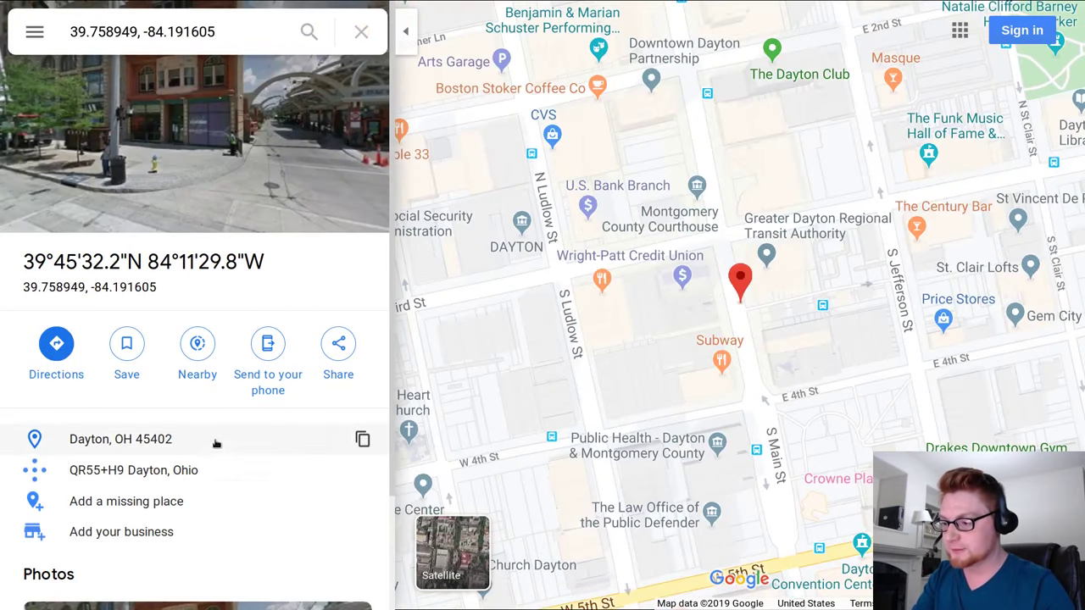
pyautogui.click(362, 440)
pyautogui.hotkey('alt', 'Tab')
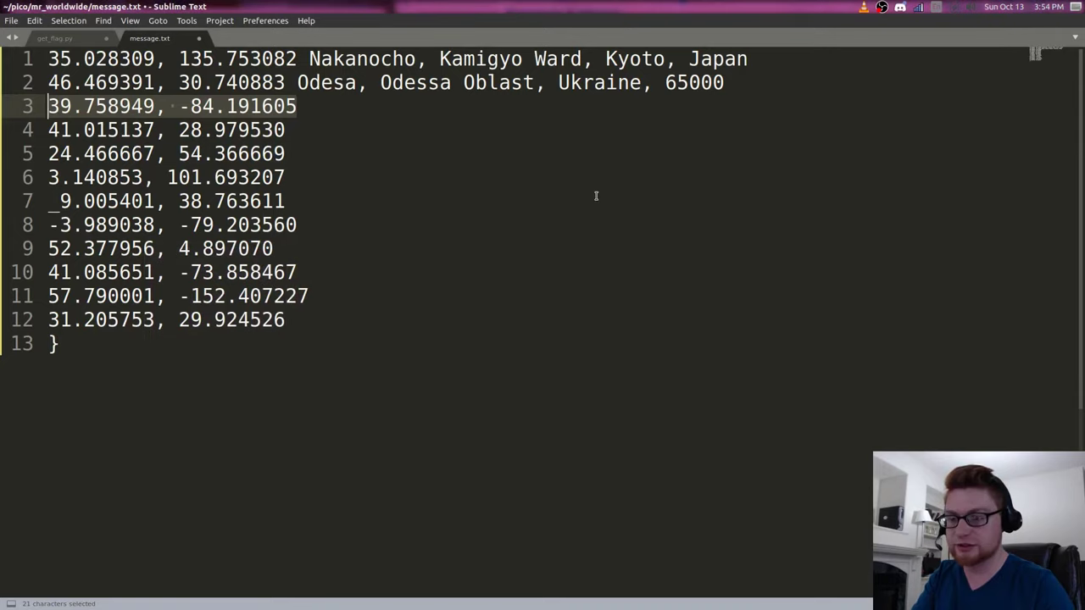
pyautogui.press('End')
pyautogui.hotkey('ctrl', 'v')
# Step: Look up line 4's coordinates and append the İstanbul address
pyautogui.hotkey('alt', 'Tab')
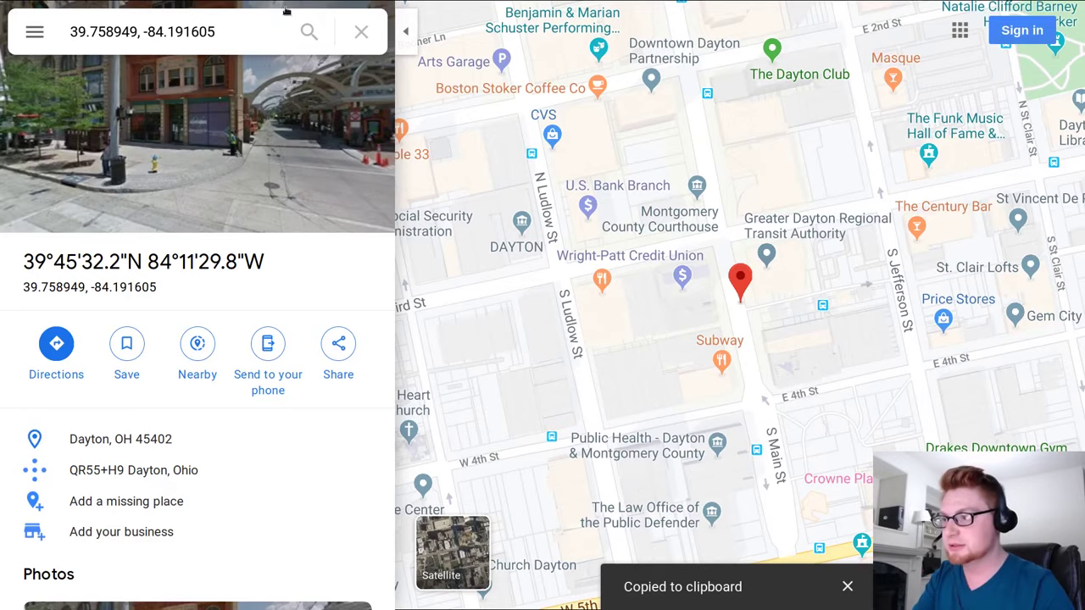
pyautogui.hotkey('alt', 'Tab')
pyautogui.press('Down')
pyautogui.hotkey('shift', 'Home')
pyautogui.hotkey('ctrl', 'c')
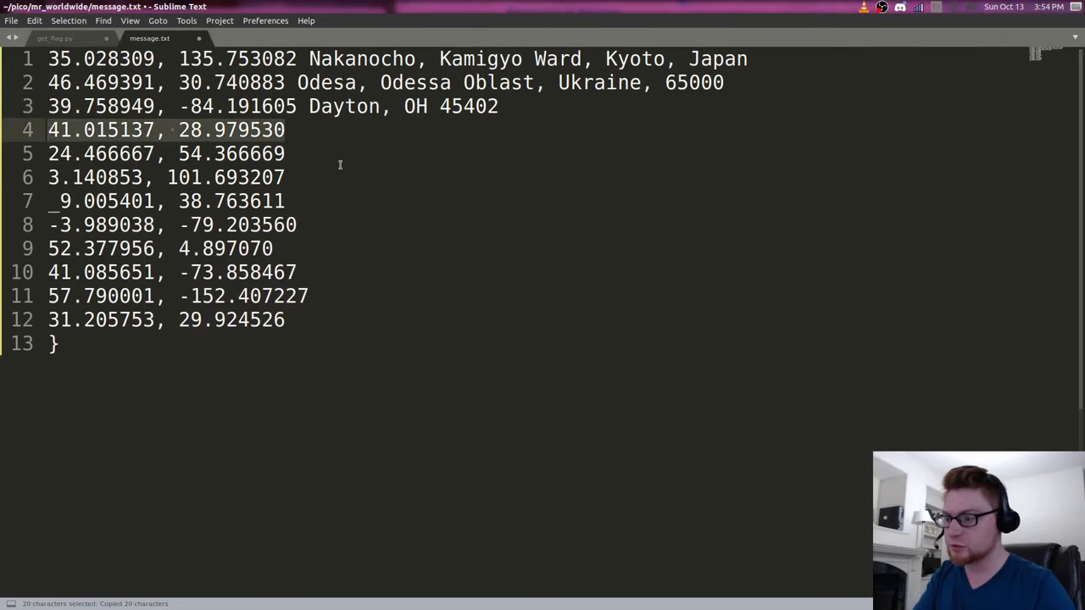
pyautogui.hotkey('alt', 'Tab')
pyautogui.click(225, 34)
pyautogui.hotkey('ctrl', 'v')
pyautogui.press('Return')
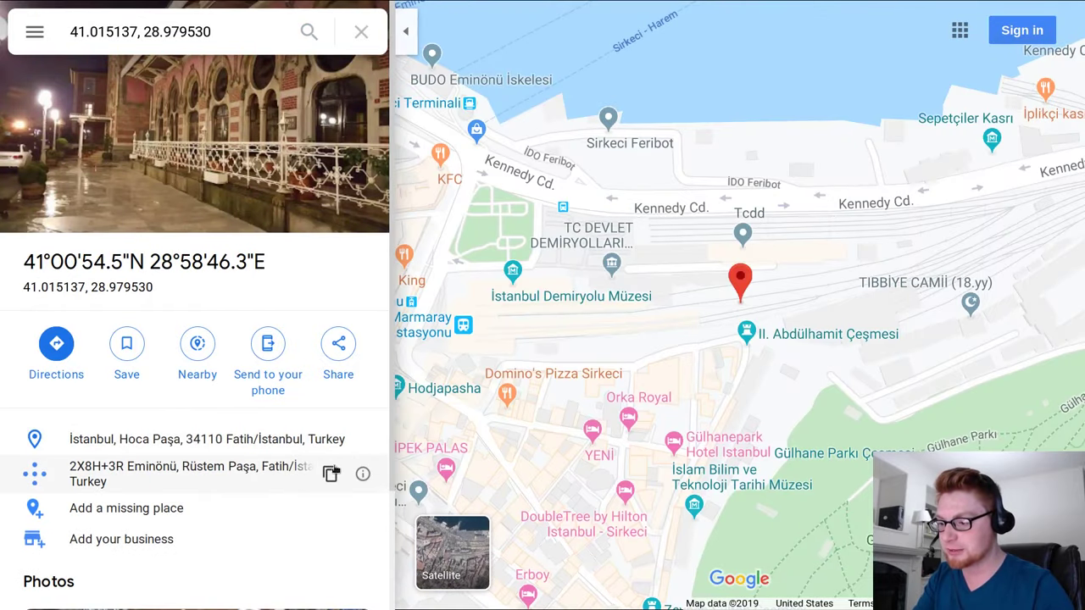
pyautogui.click(331, 473)
pyautogui.hotkey('alt', 'Tab')
pyautogui.press('Right')
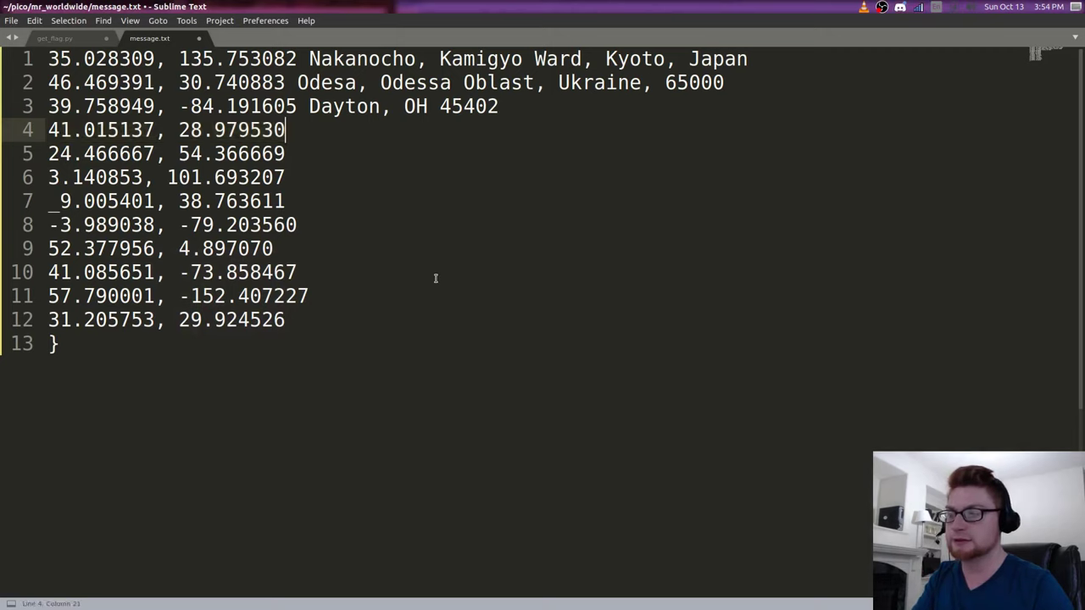
pyautogui.hotkey('ctrl', 'v')
# Step: Append the Abu Dhabi address to line 5, trimming 'Arab Emirates', and add blank lines at the end
pyautogui.press('Down')
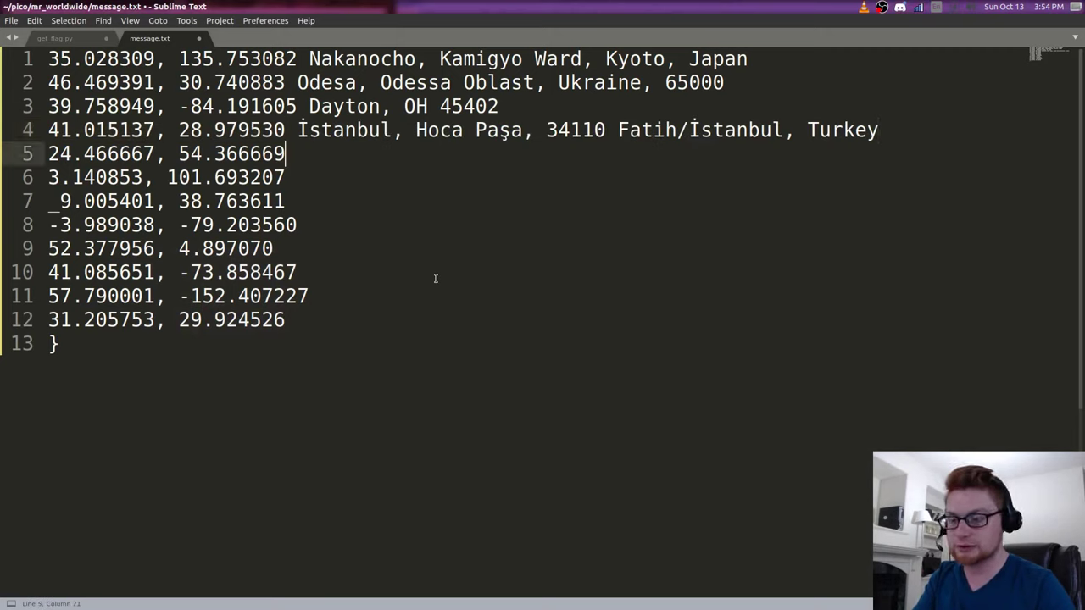
pyautogui.hotkey('shift', 'Home')
pyautogui.hotkey('ctrl', 'c')
pyautogui.hotkey('alt', 'Tab')
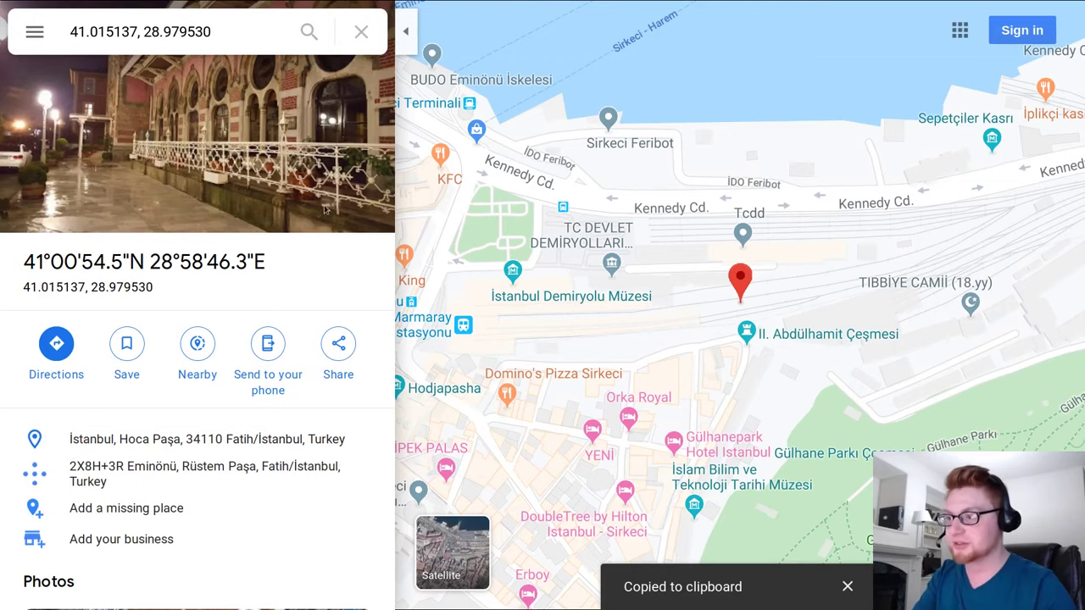
pyautogui.click(223, 35)
pyautogui.hotkey('ctrl', 'v')
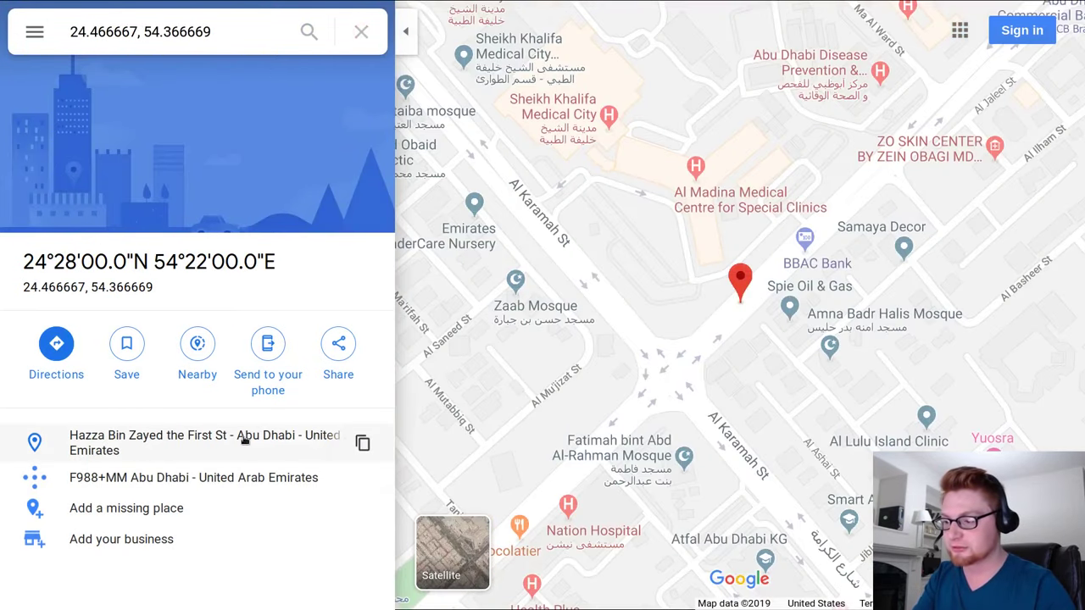
pyautogui.click(362, 442)
pyautogui.hotkey('alt', 'Tab')
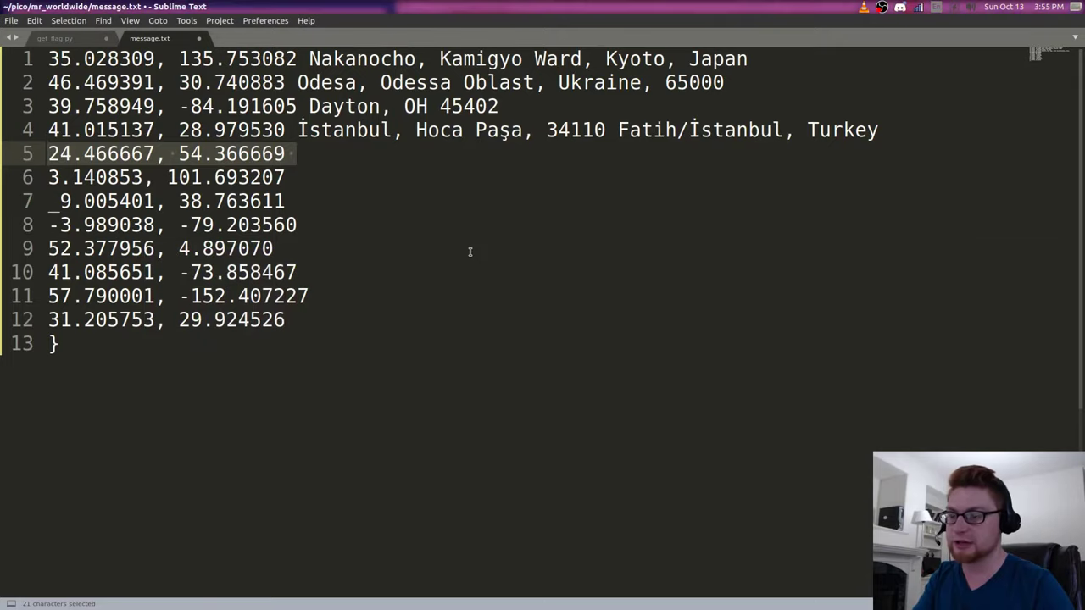
pyautogui.press('End')
pyautogui.hotkey('ctrl', 'v')
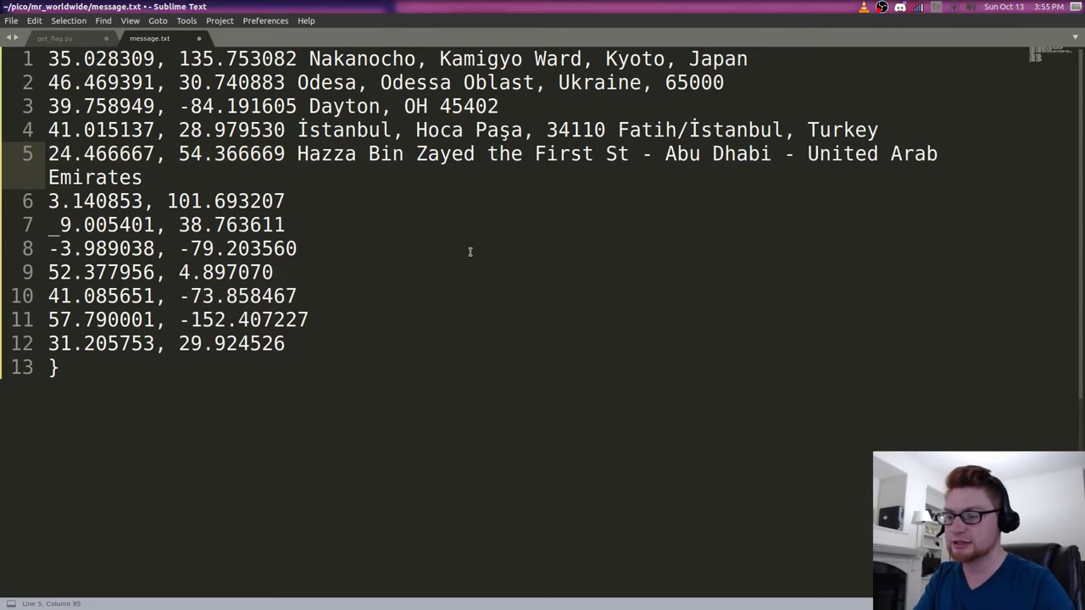
pyautogui.hotkey('ctrl', 'shift', 'Left')
pyautogui.hotkey('ctrl', 'shift', 'Left')
pyautogui.press('BackSpace')
pyautogui.hotkey('ctrl', 'End')
pyautogui.press('Return')
pyautogui.press('Return')
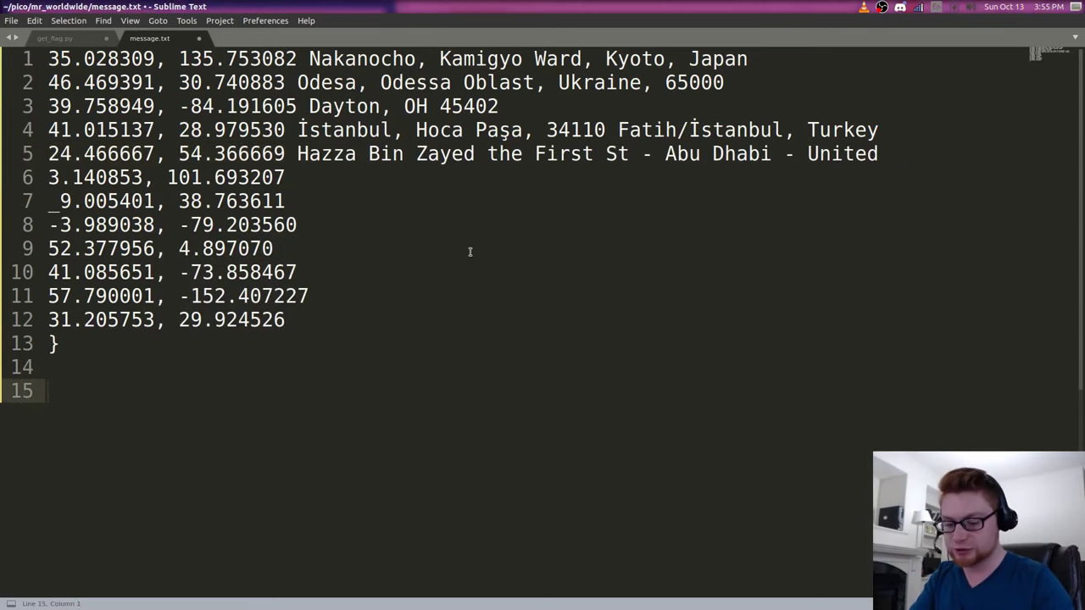
# Step: Type picoCTF{KODIAK_ALASKA} in the file and submit it in the Mr-Worldwide flag field
pyautogui.write('picoCTF{}')
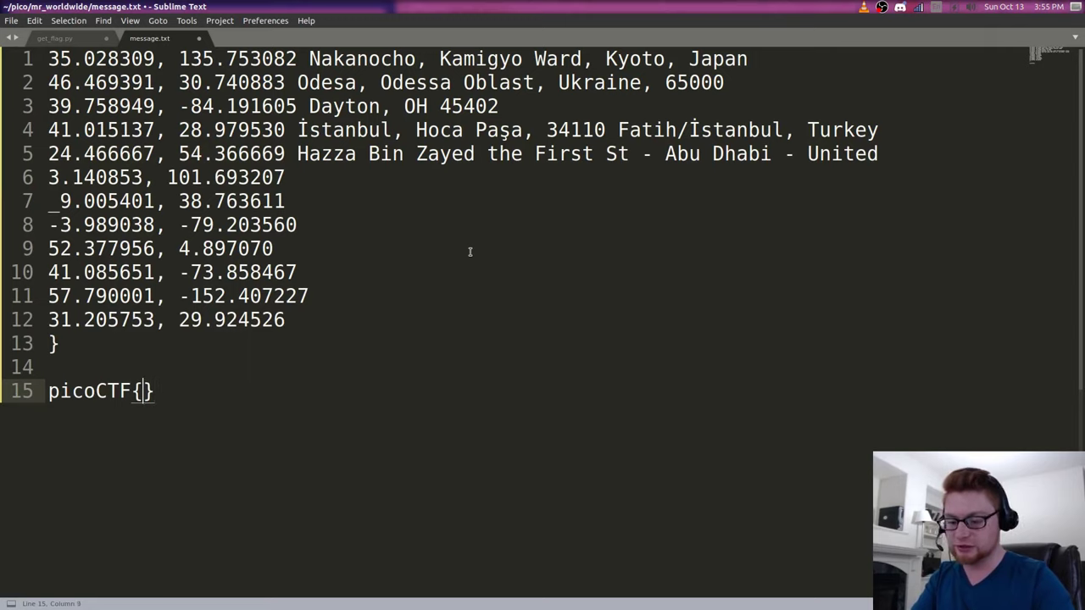
pyautogui.write('KODIAK_AL')
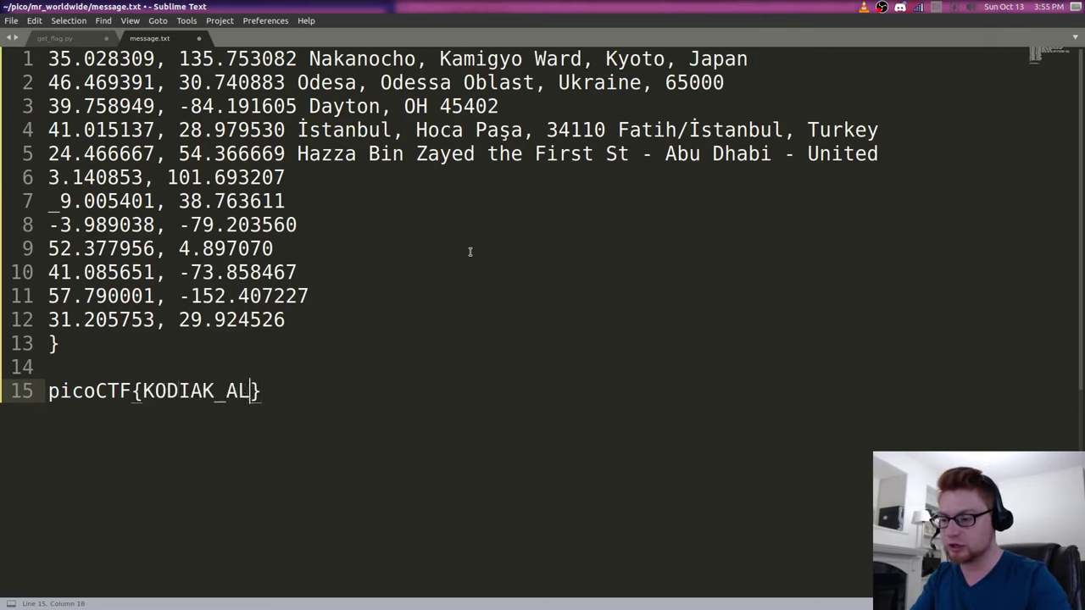
pyautogui.write('ASKA')
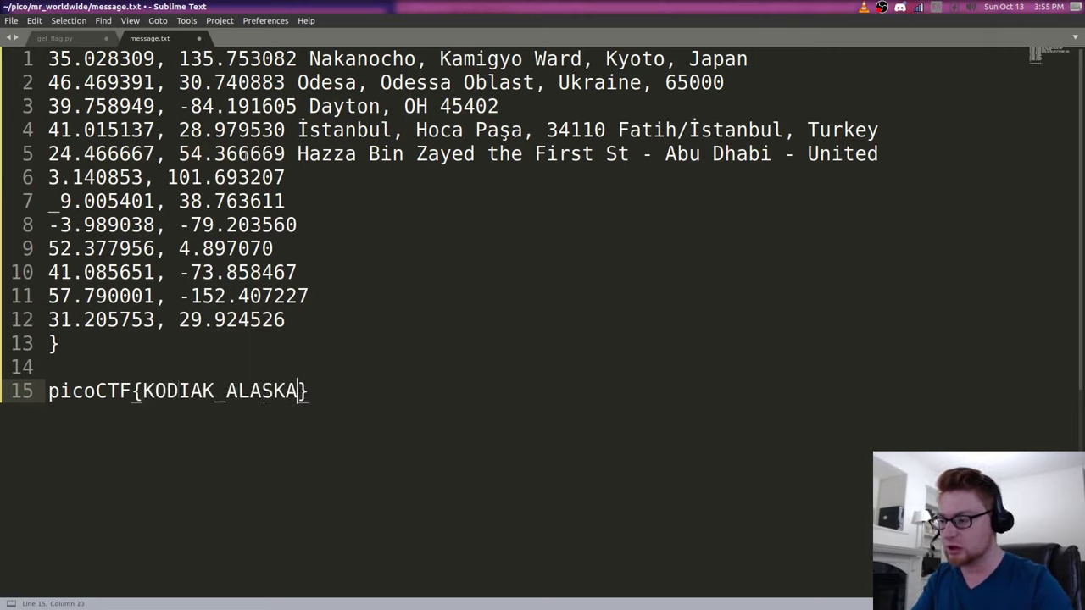
pyautogui.click(63, 207)
pyautogui.hotkey('shift', 'Left')
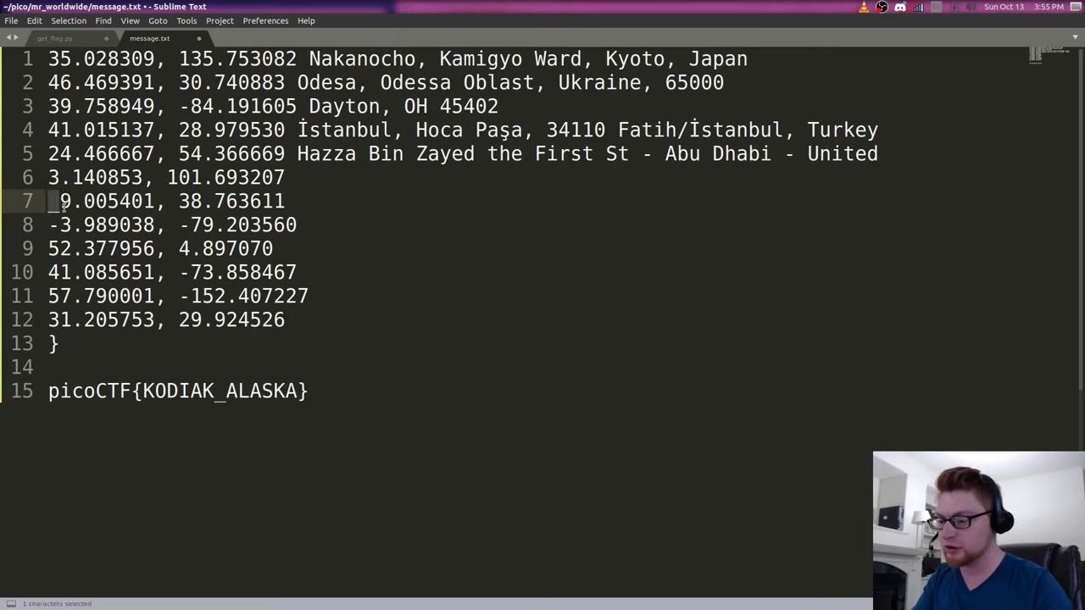
pyautogui.hotkey('alt', 'Tab')
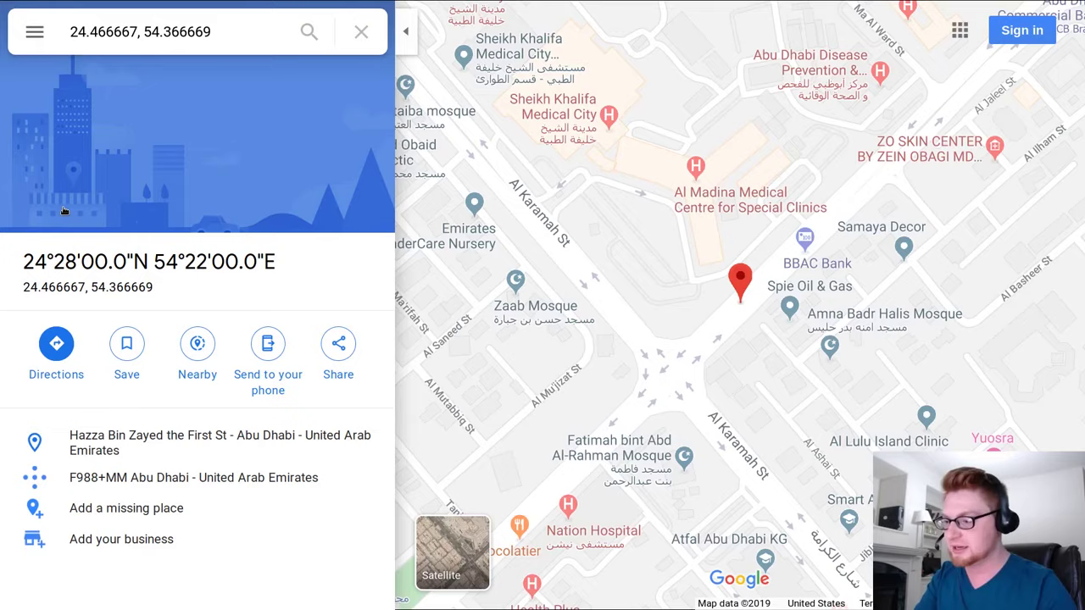
pyautogui.hotkey('alt', 'Tab')
pyautogui.hotkey('alt', 'Tab')
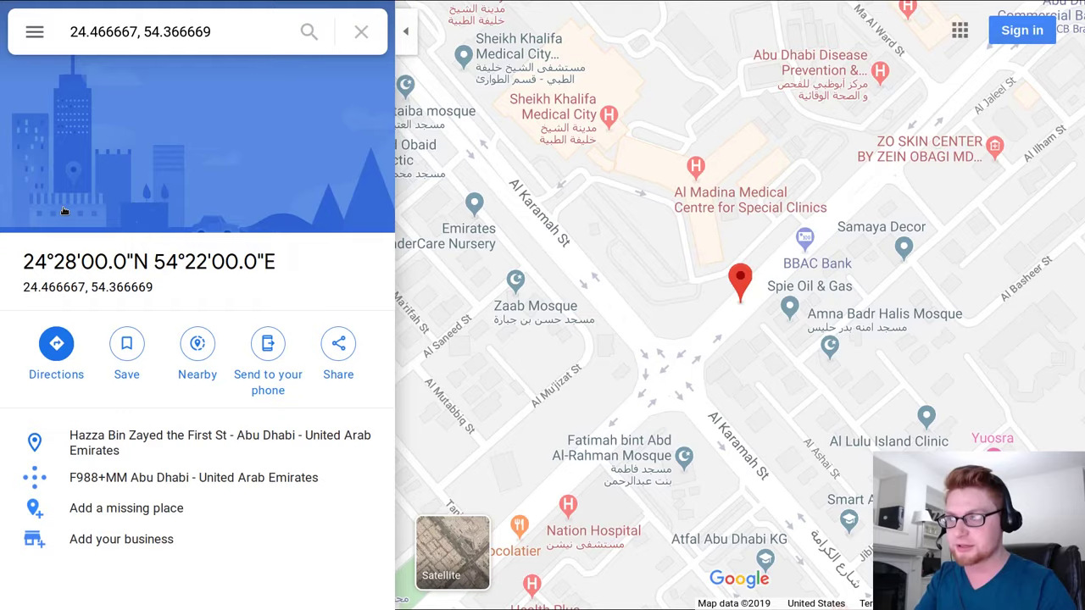
pyautogui.hotkey('ctrl', 'Tab')
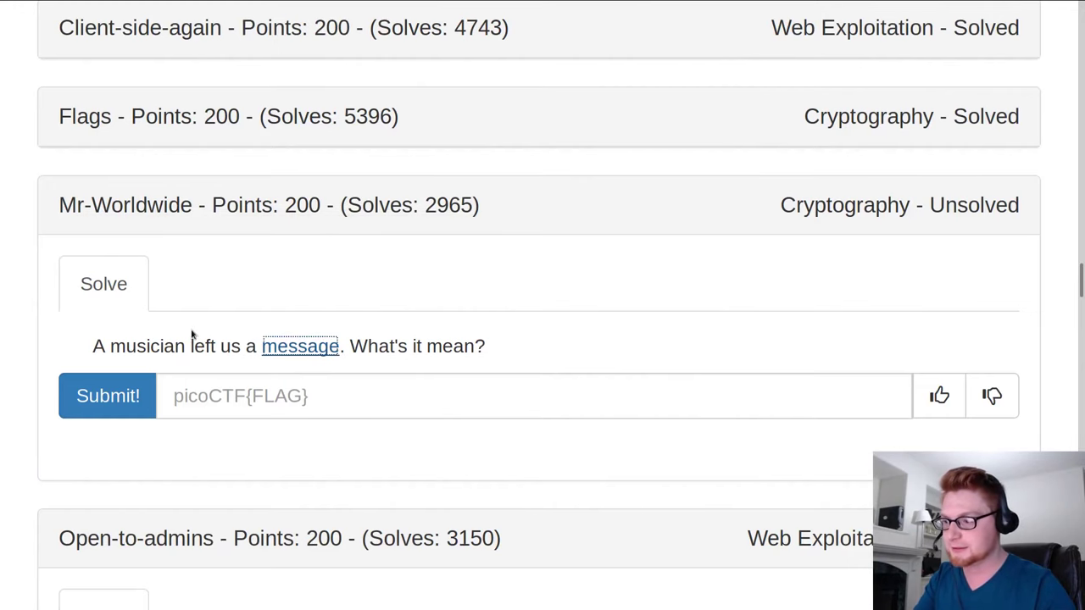
pyautogui.click(229, 396)
pyautogui.hotkey('ctrl', 'v')
pyautogui.press('Return')
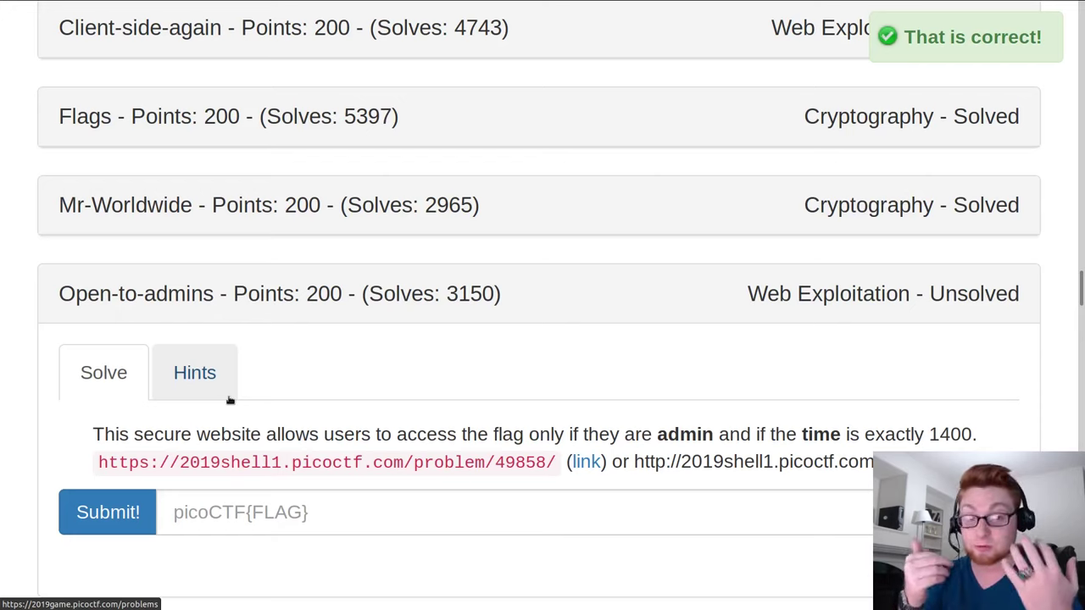
# Step: Highlight the initials K, O, D, İ, A of the place names and select lines 6–8's coordinates
pyautogui.hotkey('alt', 'Tab')
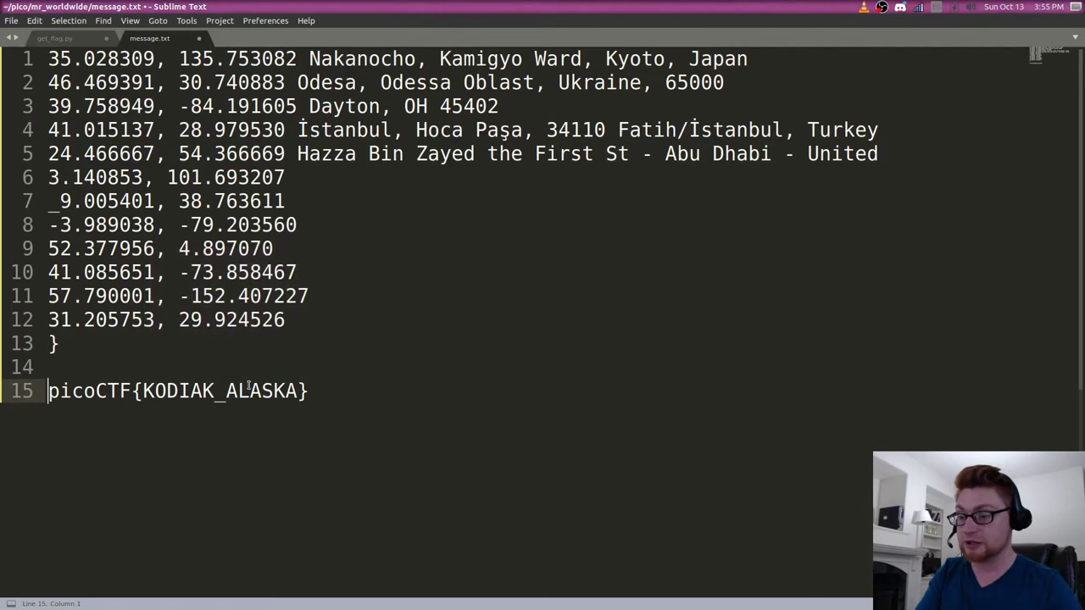
pyautogui.moveTo(606, 59); pyautogui.dragTo(632, 55)
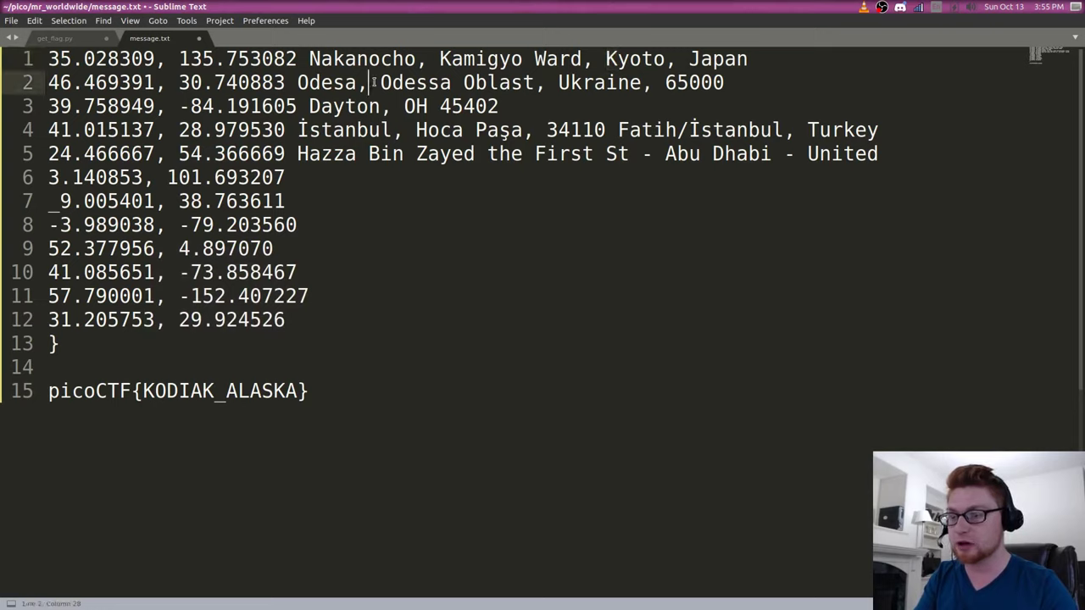
pyautogui.moveTo(379, 82); pyautogui.dragTo(392, 82)
pyautogui.moveTo(309, 106); pyautogui.dragTo(320, 106)
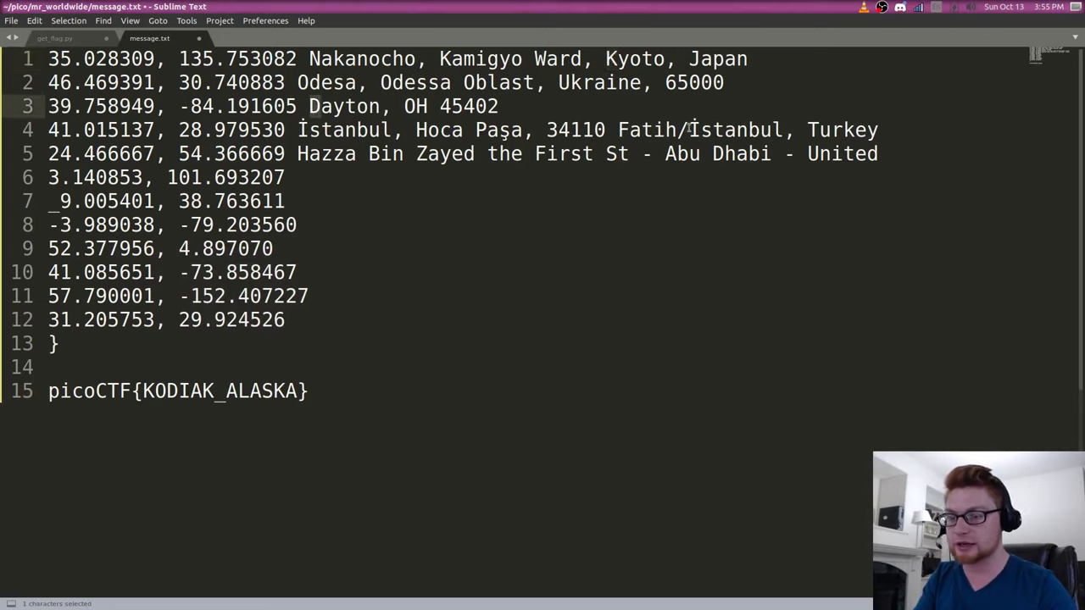
pyautogui.moveTo(688, 129); pyautogui.dragTo(676, 154)
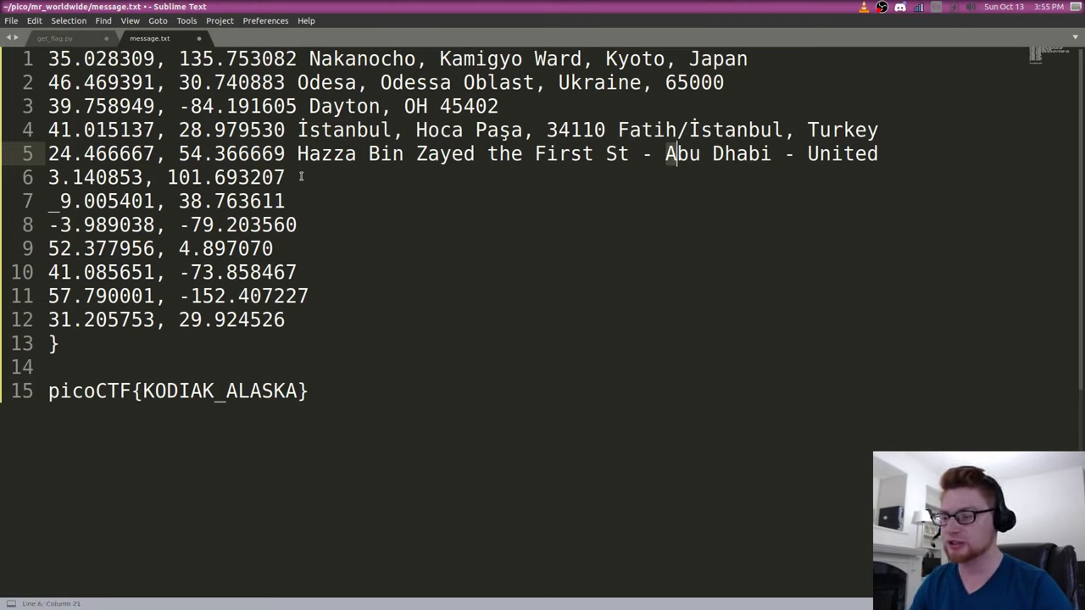
pyautogui.hotkey('shift', 'Home')
pyautogui.click(301, 201)
pyautogui.hotkey('shift', 'Home')
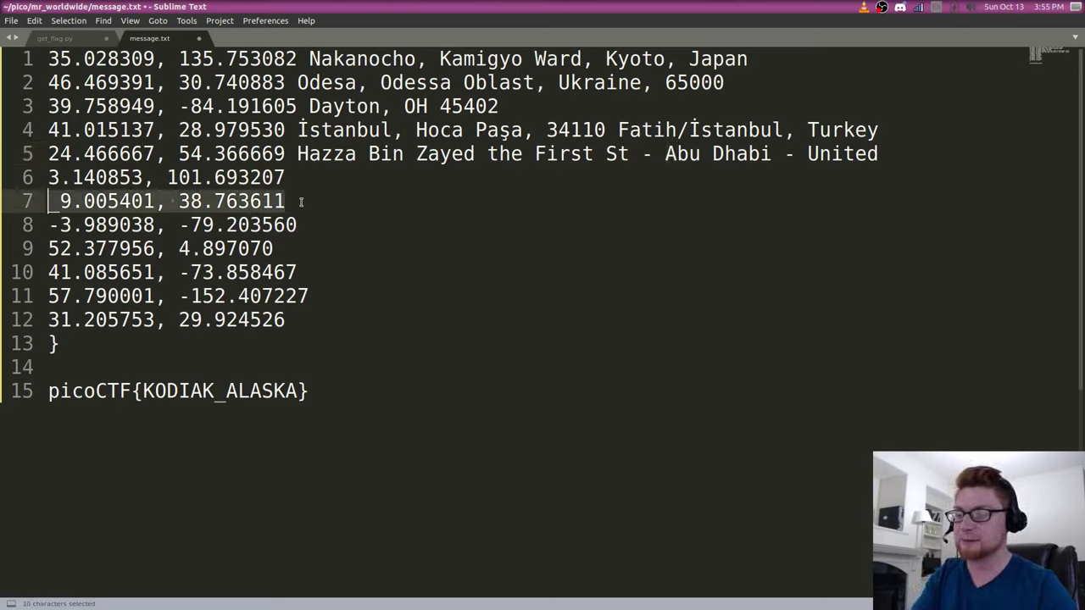
pyautogui.click(300, 225)
pyautogui.hotkey('shift', 'Home')
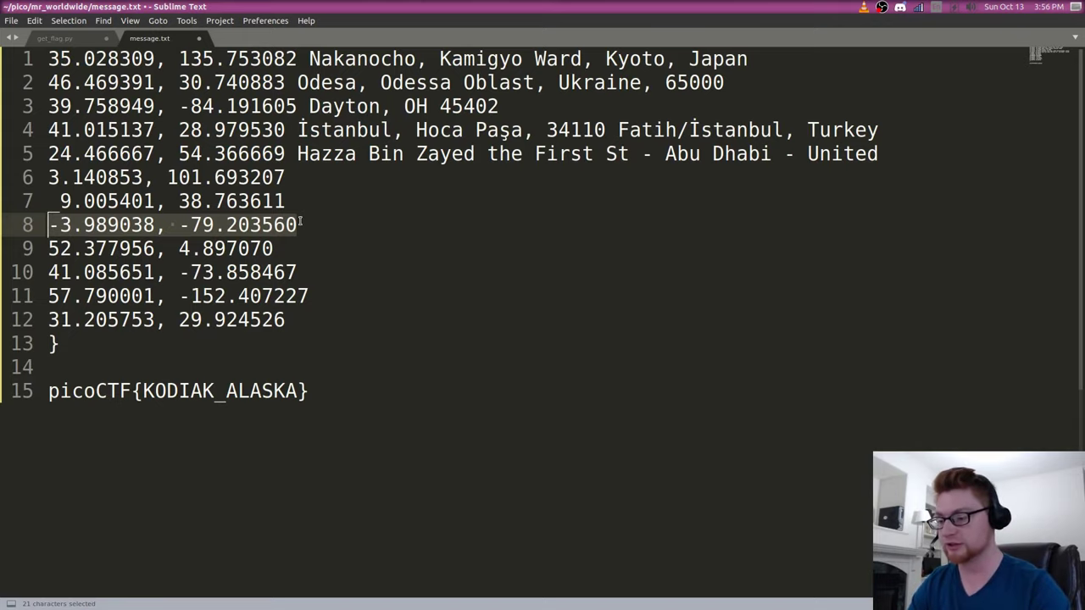
# Step: Paste the flag into a new file and save it as flag.txt
pyautogui.hotkey('ctrl', 'n')
pyautogui.write('picoCTF{KODIAK_ALASKA}')
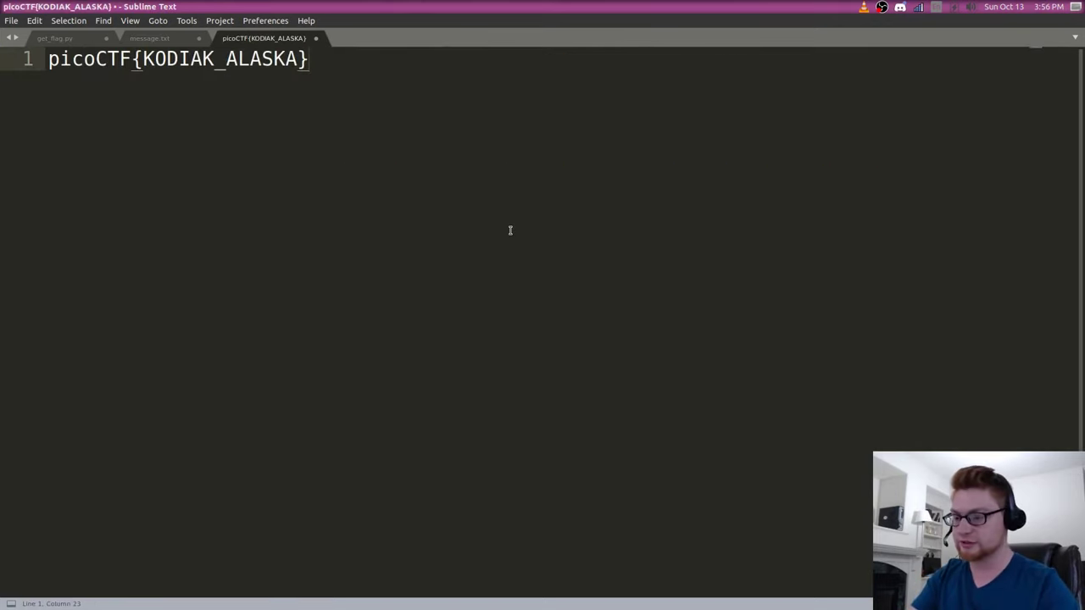
pyautogui.hotkey('ctrl', 's')
pyautogui.write('flag.txt')
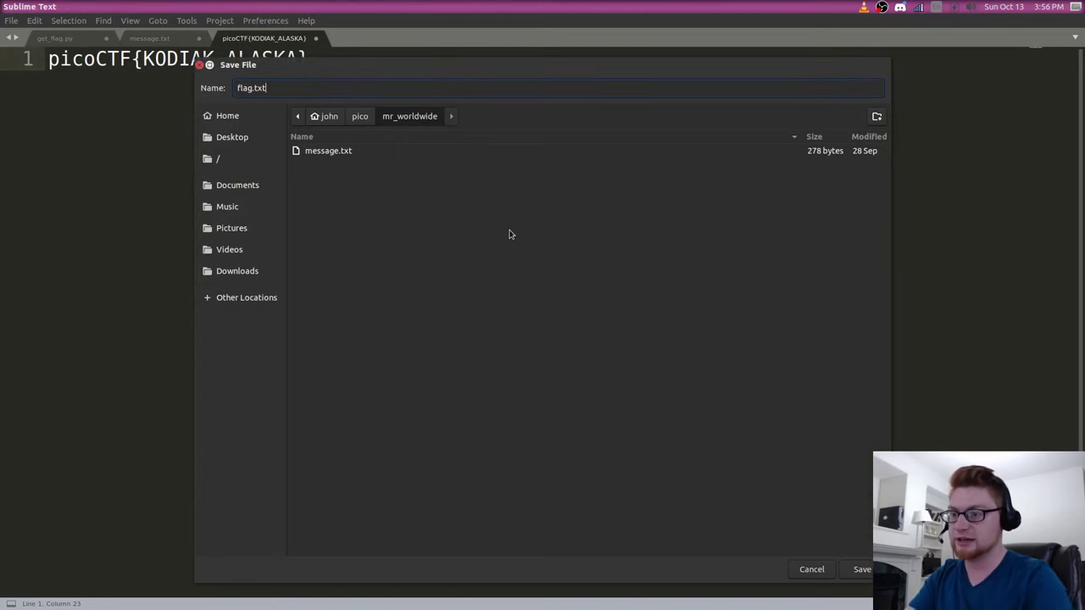
pyautogui.press('Return')
# Step: Run the finish command in the terminal
pyautogui.hotkey('alt', 'Tab')
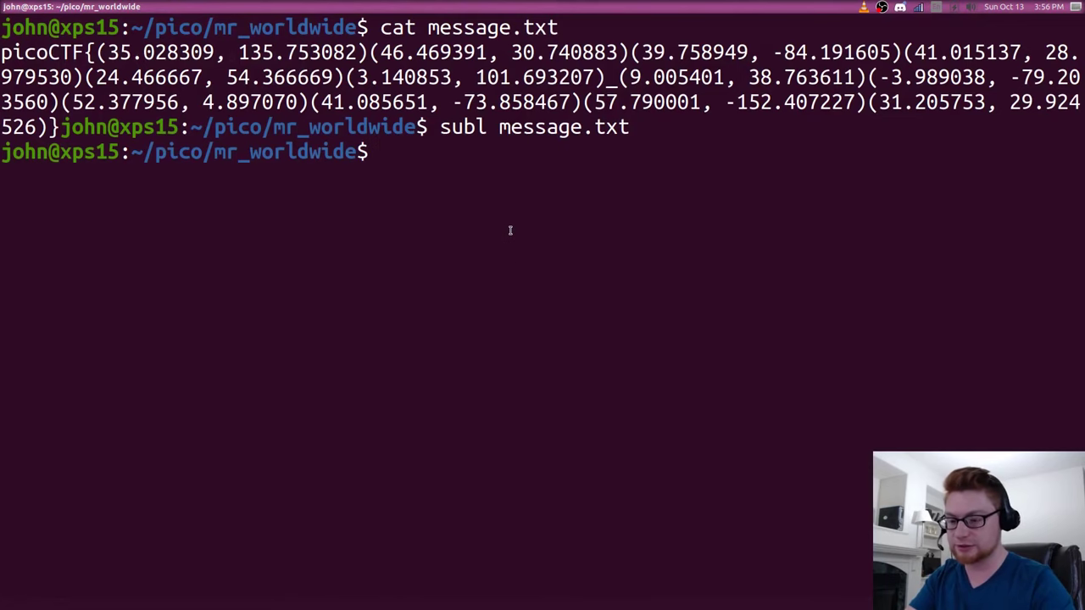
pyautogui.write('finish')
pyautogui.press('Return')
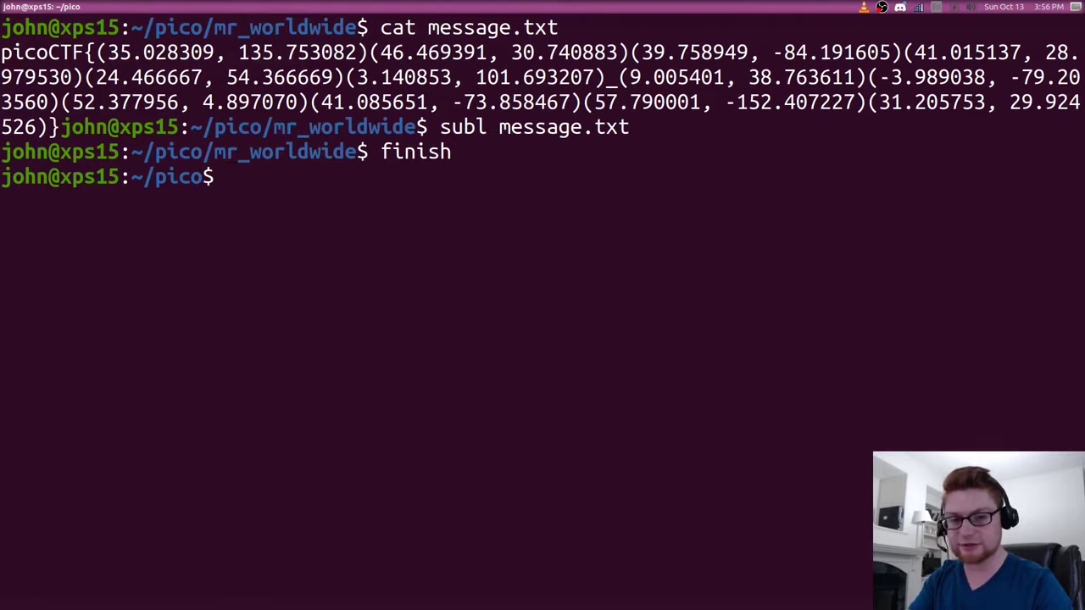